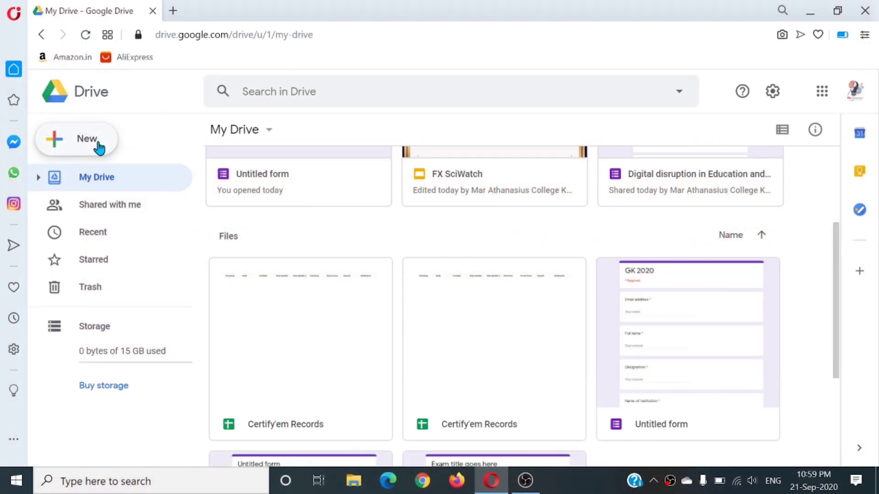
- Create a new blank Google Form from Drive
left_click(98, 146)
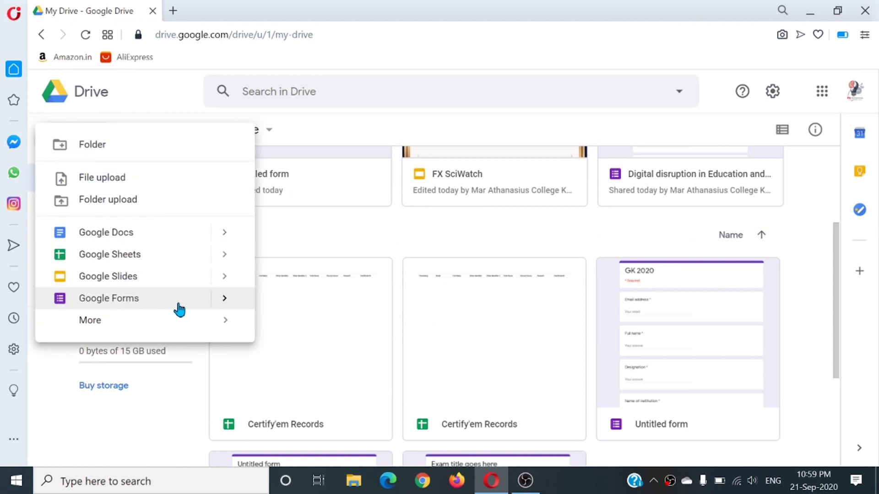
left_click(225, 300)
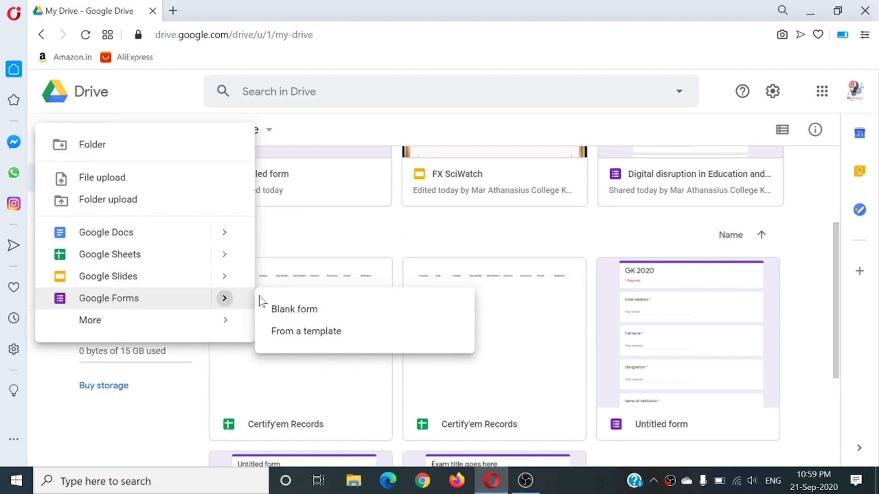
left_click(289, 311)
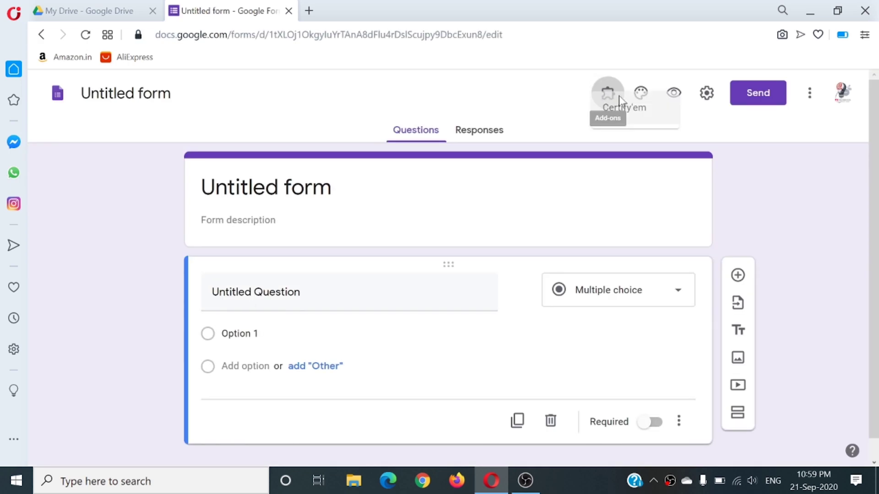
- Enable Certify'em for this quiz and review its Golden template setting
left_click(614, 96)
left_click(625, 135)
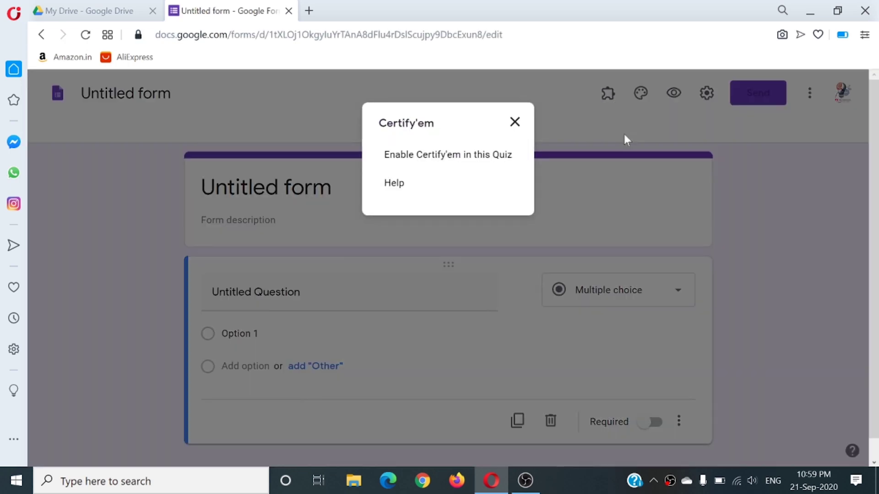
left_click(501, 156)
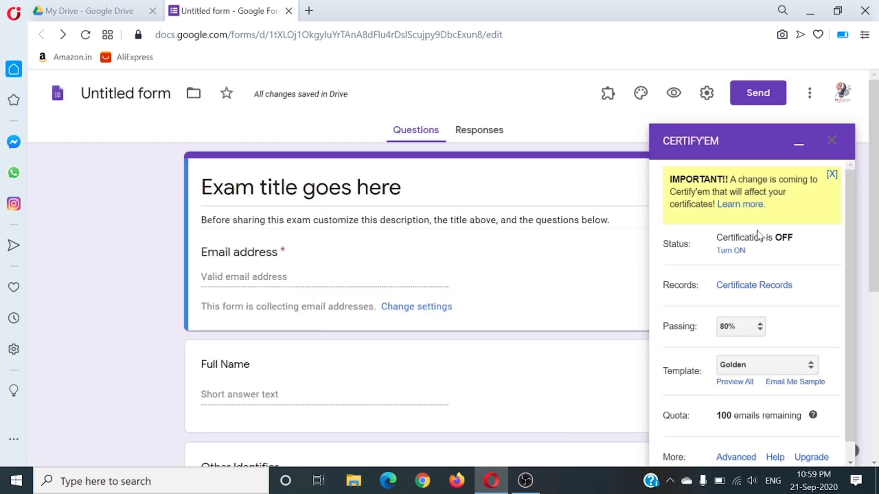
scroll(840, 238, "down", 1)
left_click(740, 348)
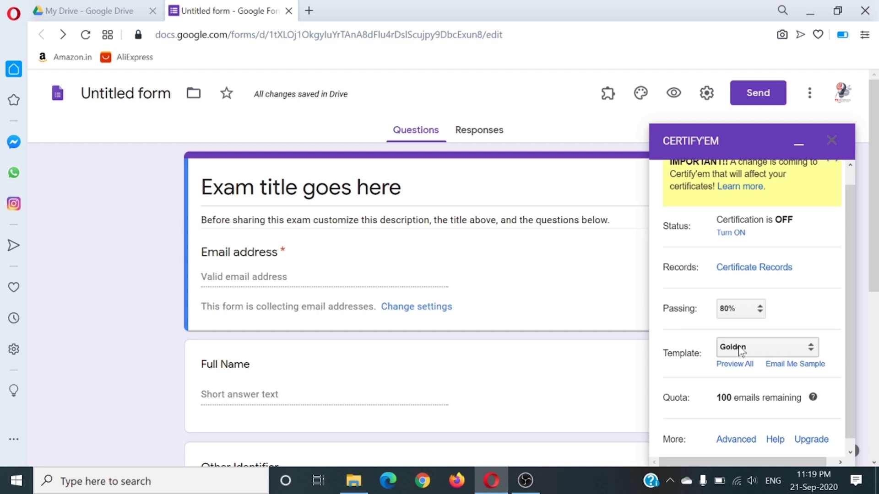
- Create a new blank Google Slides presentation from Drive
left_click(110, 13)
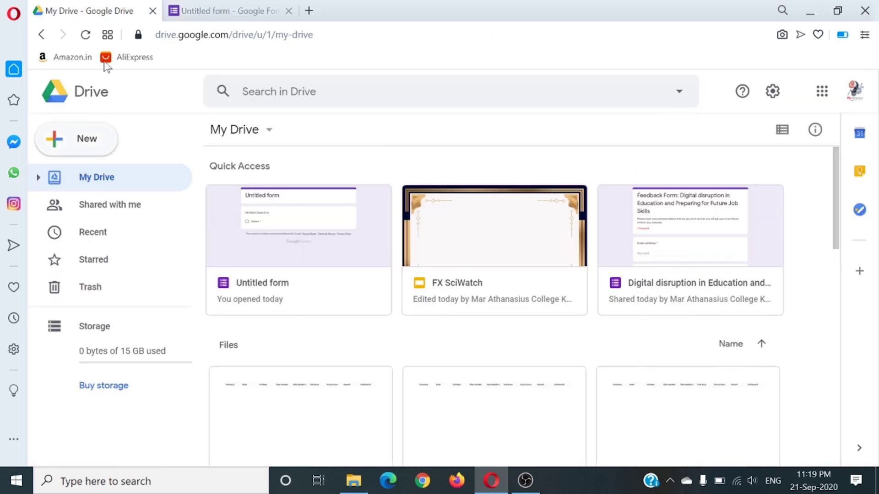
left_click(97, 139)
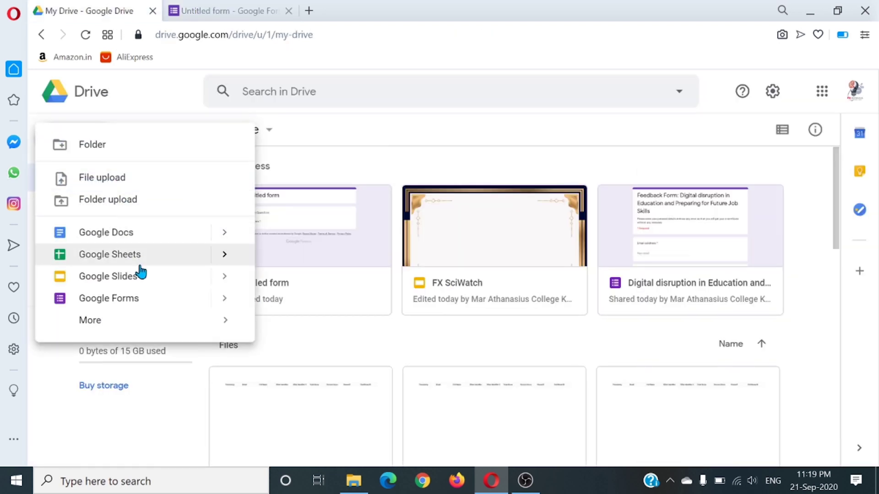
mouse_move(108, 276)
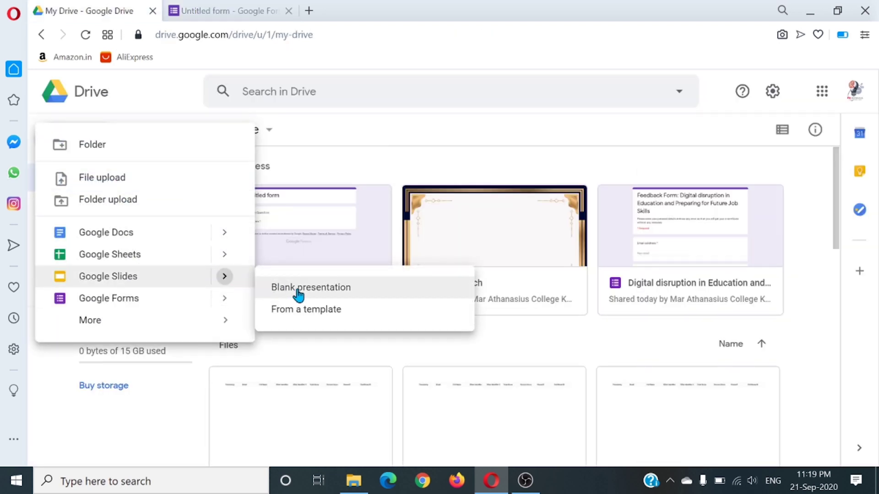
left_click(303, 293)
- Set the slide size to a custom 11.7 × 8.33 inches
left_click(84, 103)
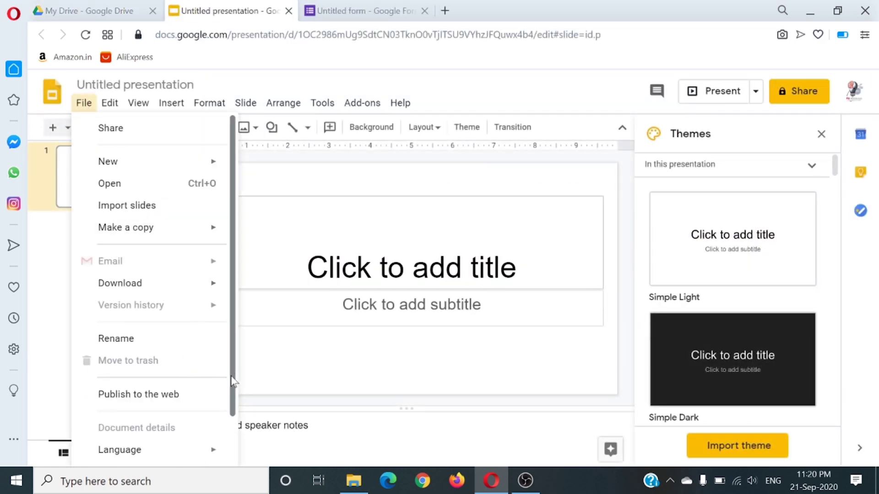
left_click_drag(232, 381, 233, 420)
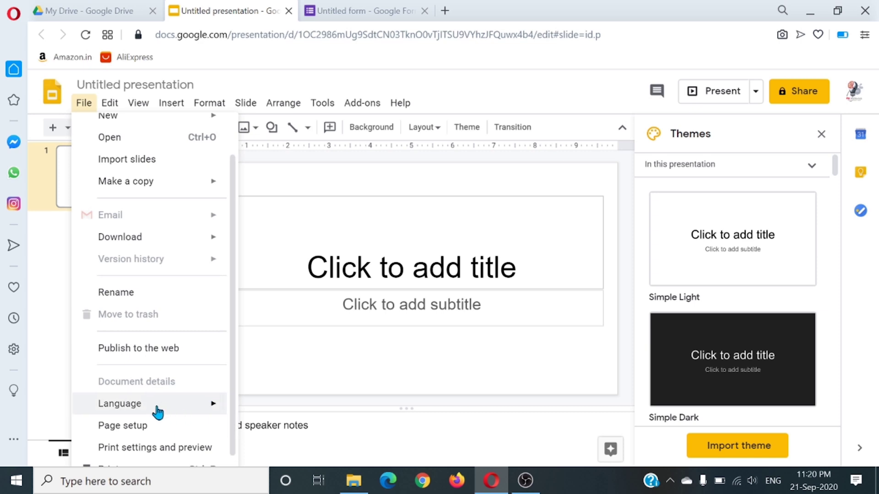
left_click(155, 432)
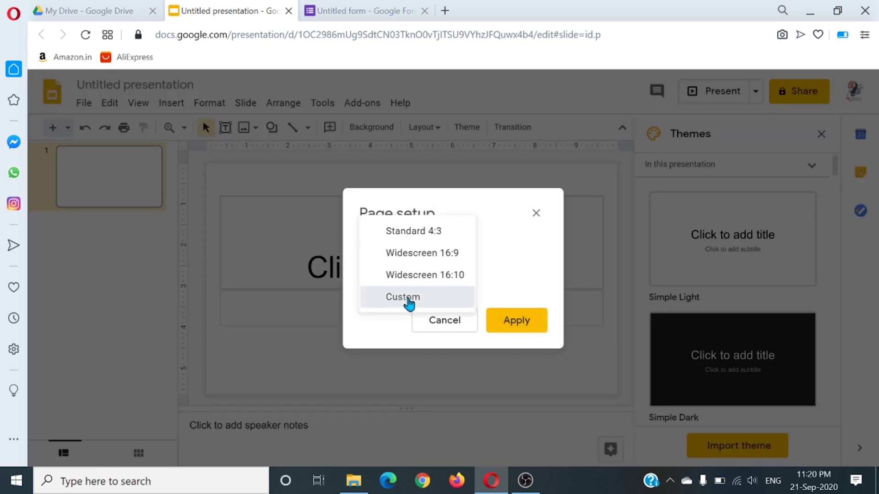
left_click(386, 298)
type("11.7")
key("Tab")
type("8.33")
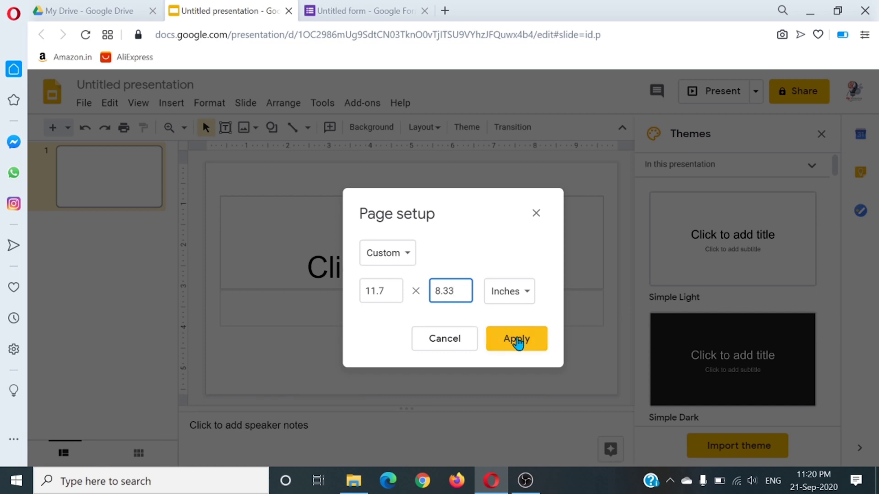
left_click(517, 342)
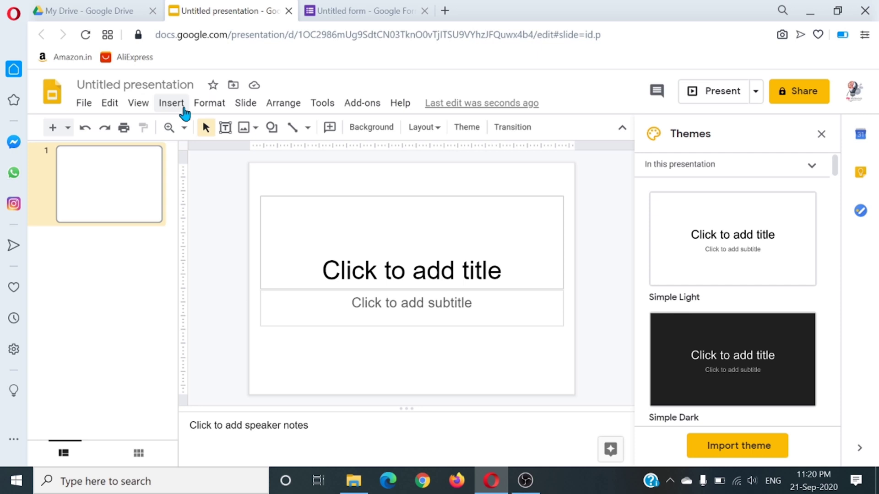
- Upload the FX SciWatch border image and stretch it to fill the slide
left_click(176, 108)
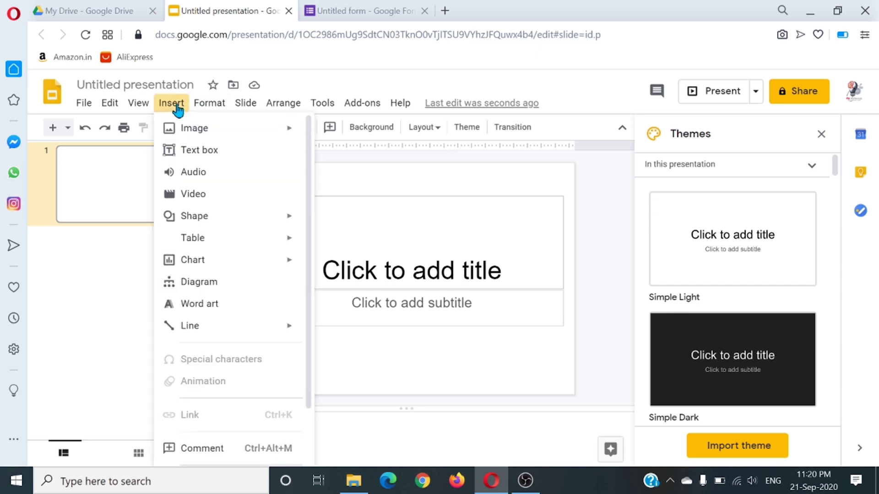
mouse_move(194, 128)
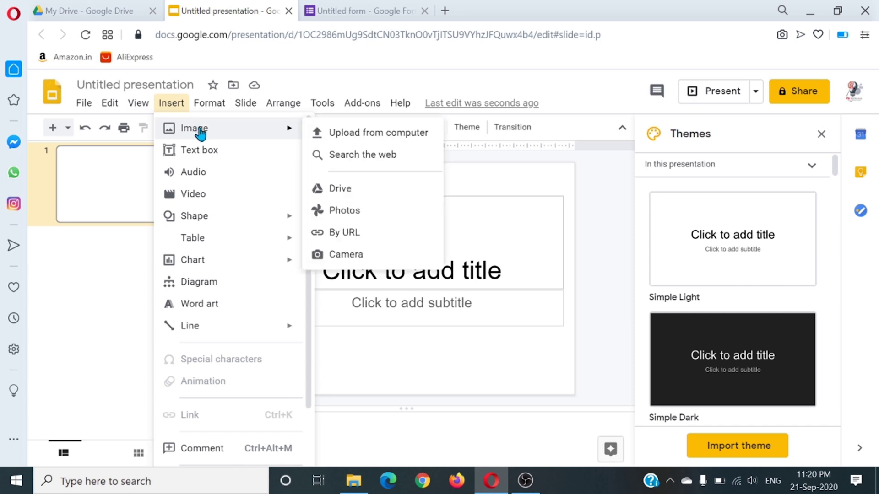
left_click(334, 133)
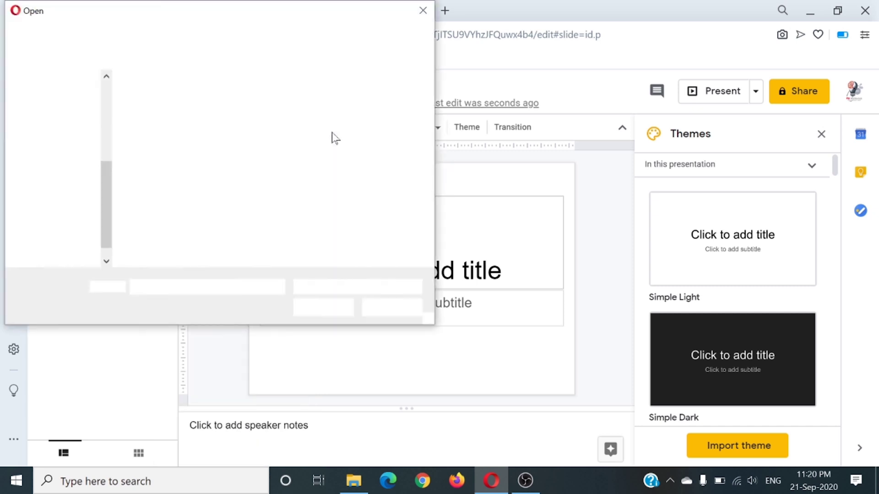
double_click(250, 136)
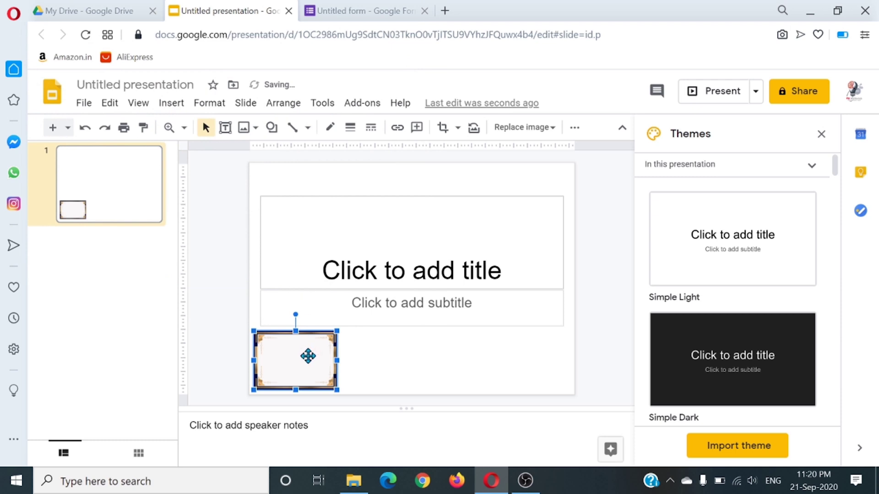
left_click_drag(308, 356, 308, 194)
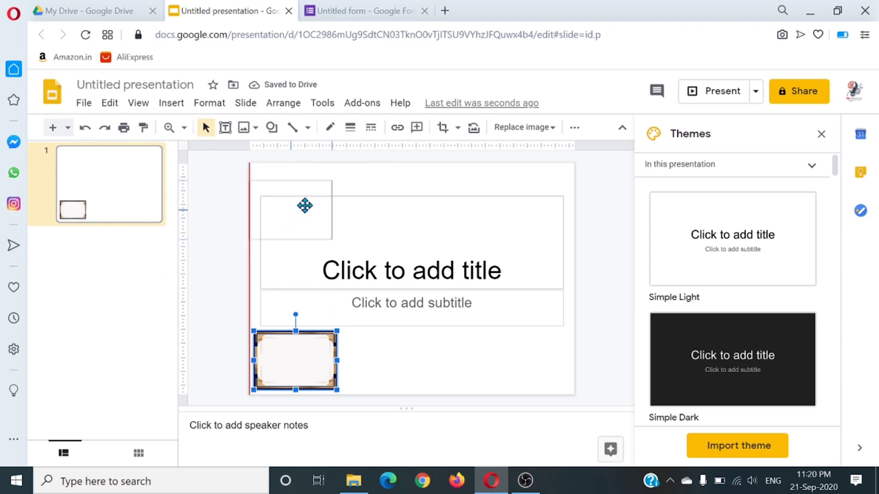
left_click_drag(307, 194, 304, 188)
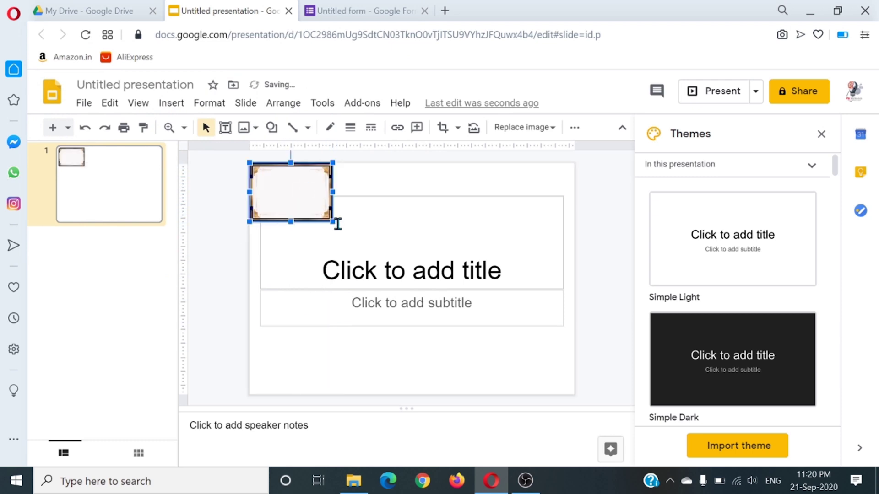
left_click_drag(334, 220, 574, 394)
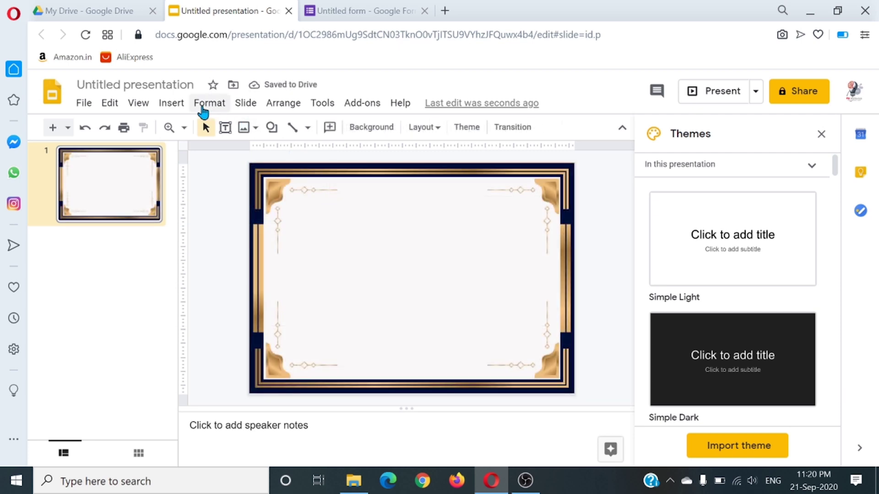
- Upload the college Logo image onto the slide
left_click(177, 108)
mouse_move(194, 128)
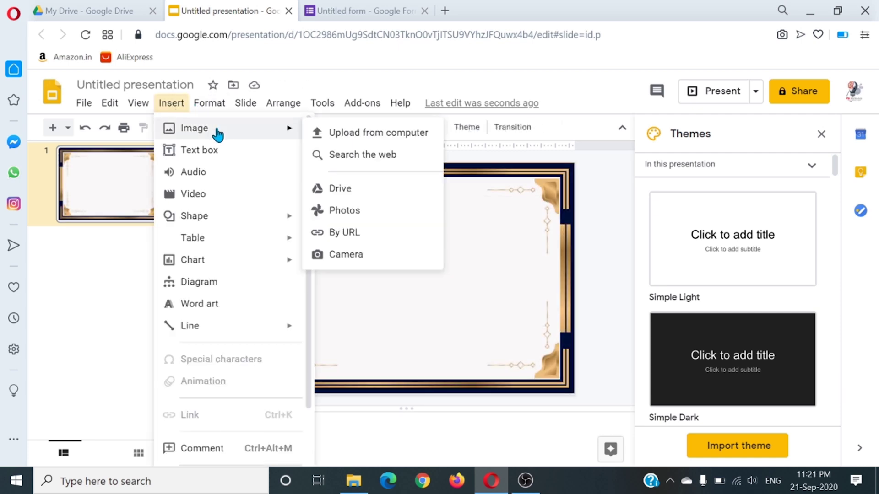
left_click(340, 133)
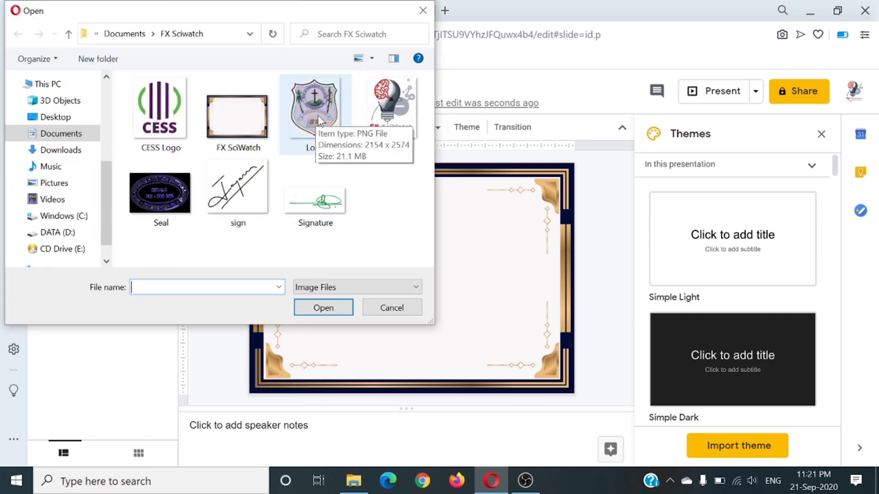
double_click(315, 113)
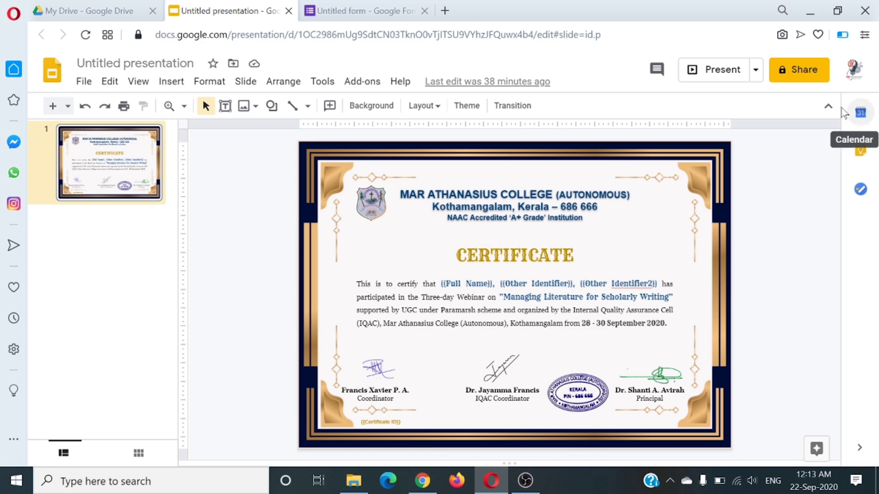
- Hide the menus and point out the {{Full Name}}, {{Other Identifier}} and {{Other Identifier2}} placeholders
left_click(828, 107)
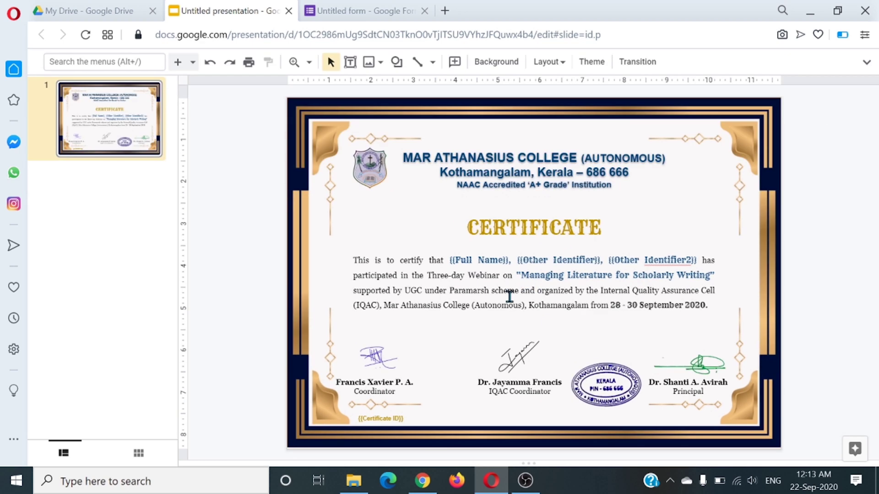
left_click(485, 260)
left_click(551, 257)
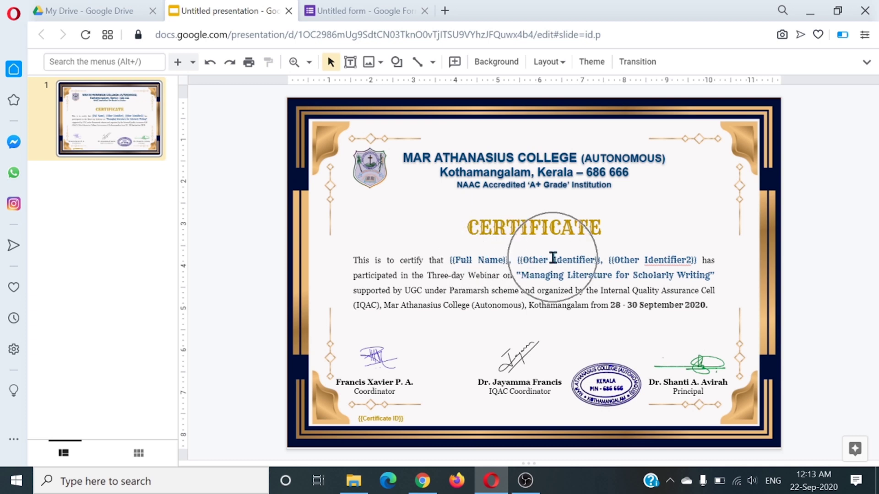
left_click(643, 254)
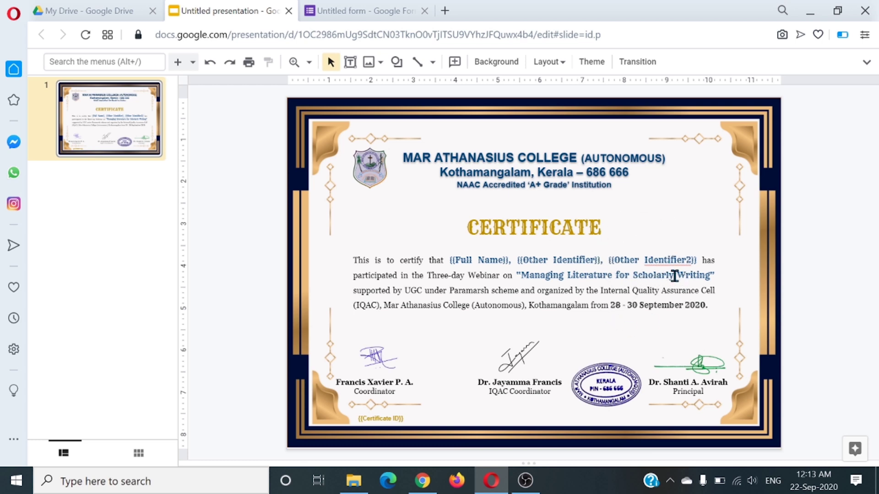
left_click(473, 260)
left_click(562, 264)
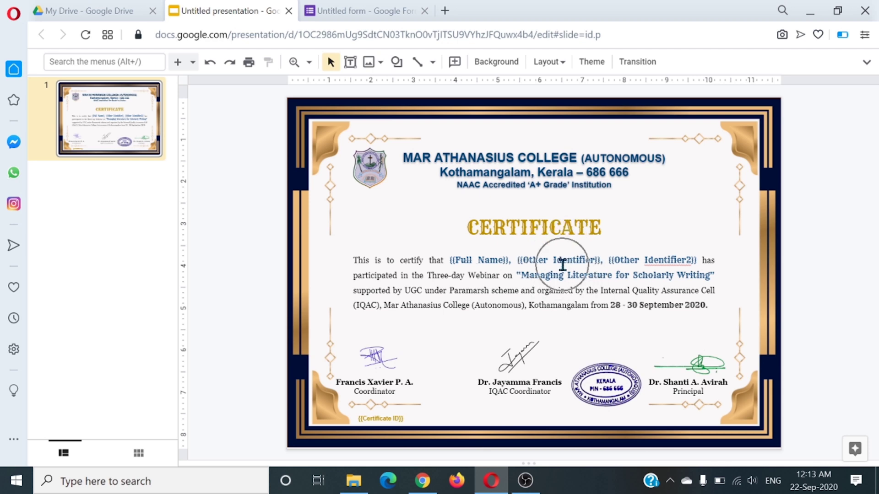
left_click(657, 268)
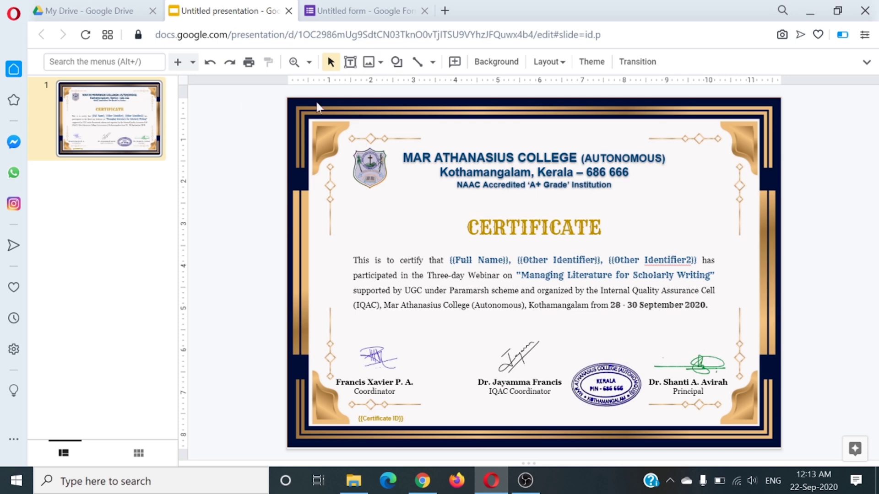
left_click(865, 64)
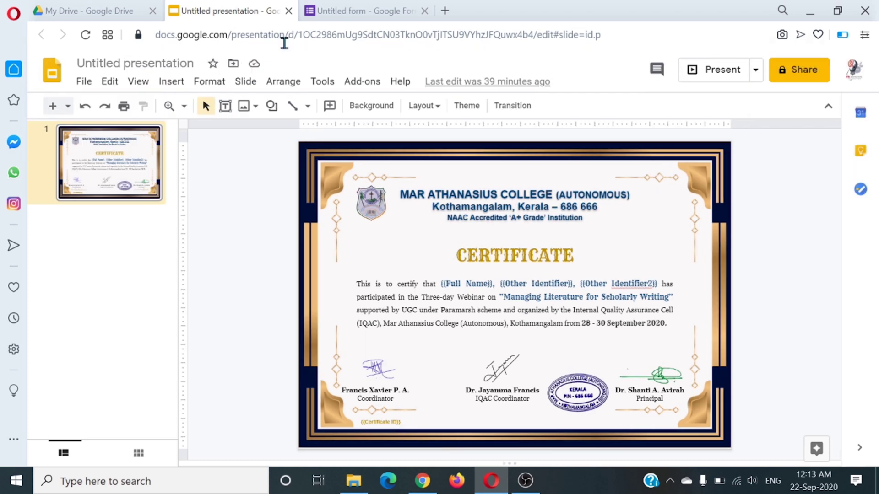
- Rename the presentation to 'FX Sciwatch' and close its tab
left_click(143, 63)
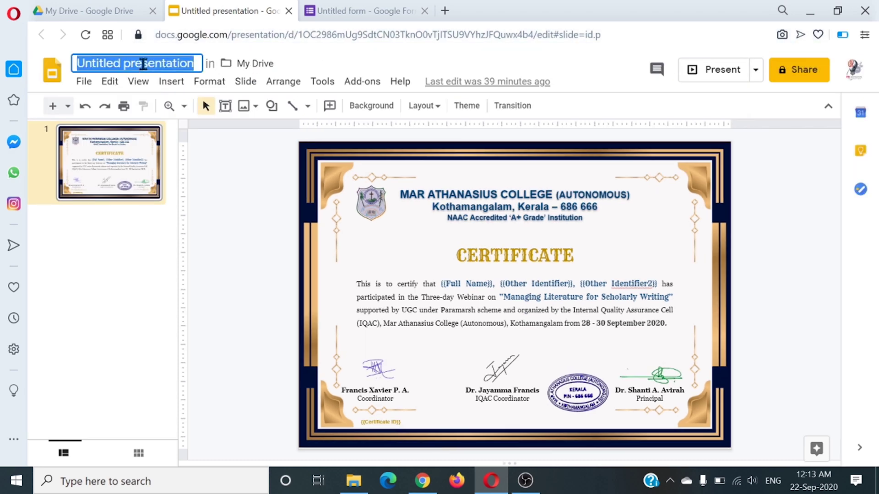
type("FX Sc")
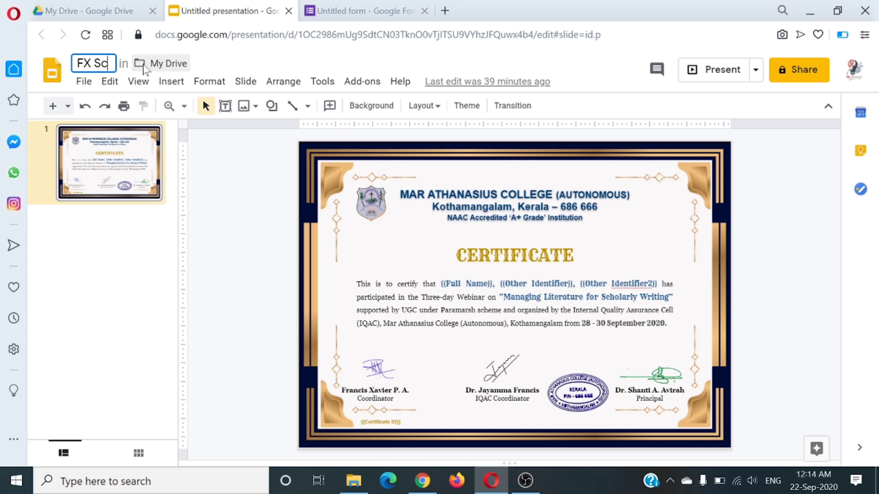
type("iwatc")
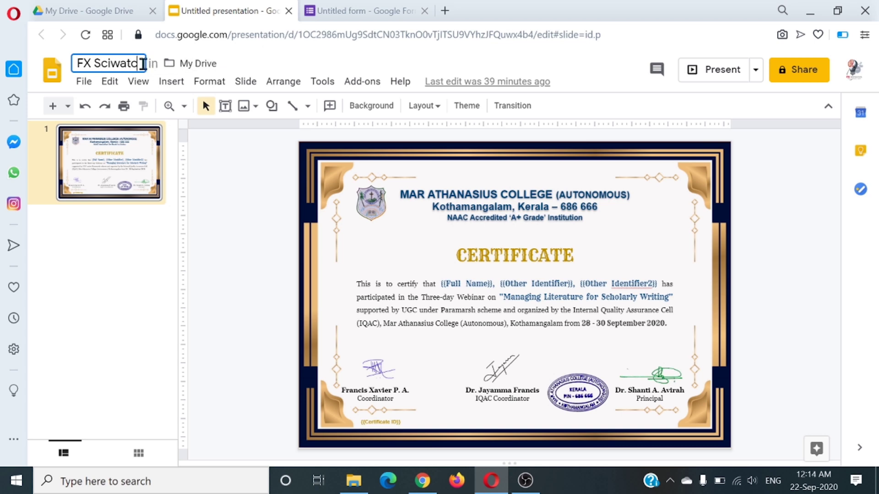
type("h")
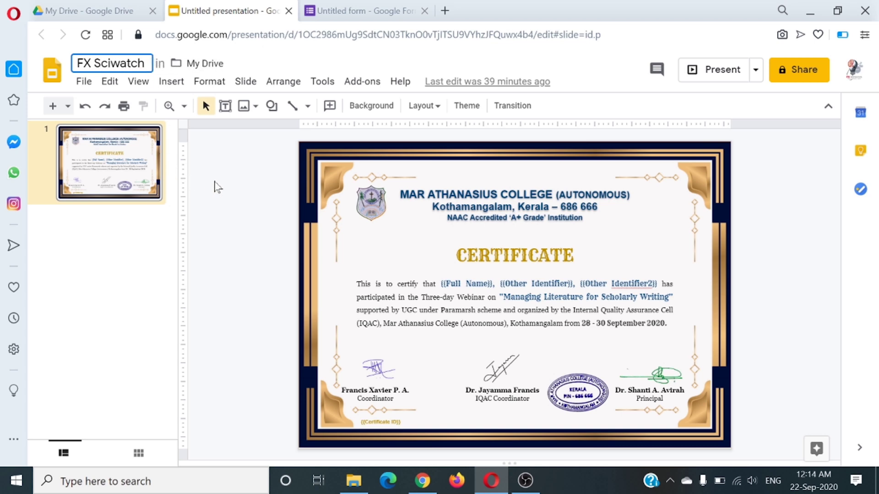
left_click(214, 183)
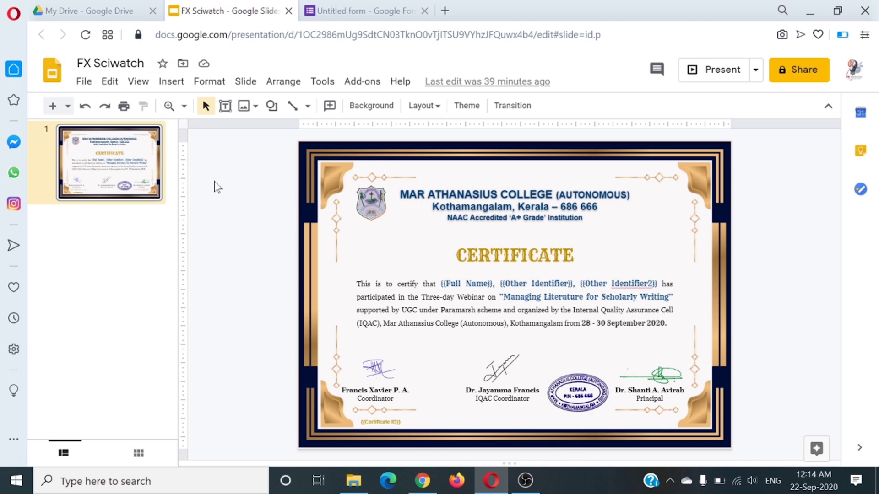
left_click(288, 12)
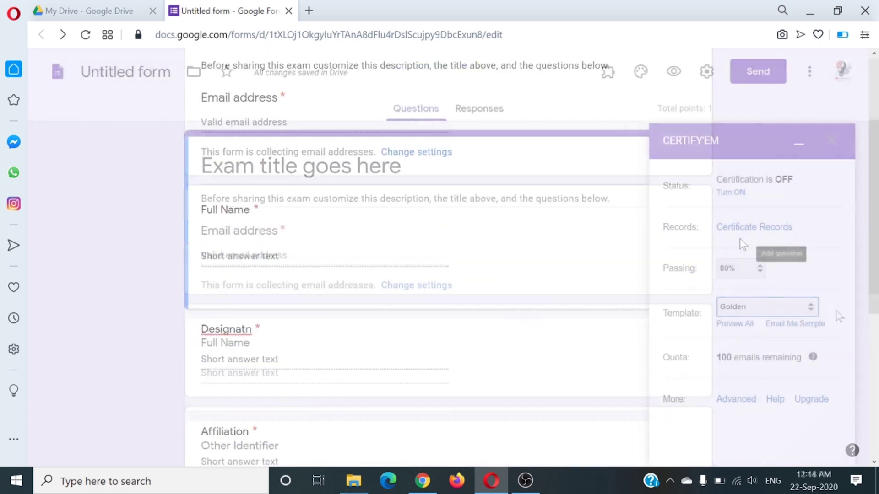
- Choose the FX Sciwatch presentation as the custom Certify'em template and save
left_click(811, 309)
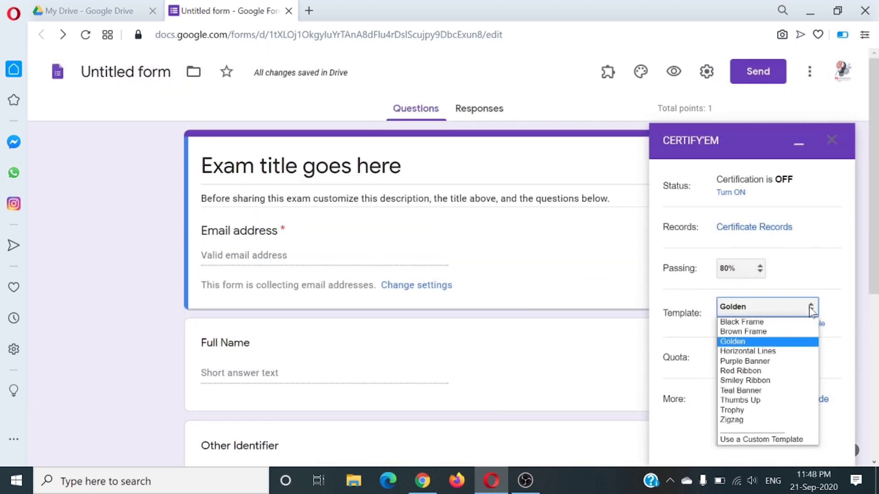
left_click(770, 437)
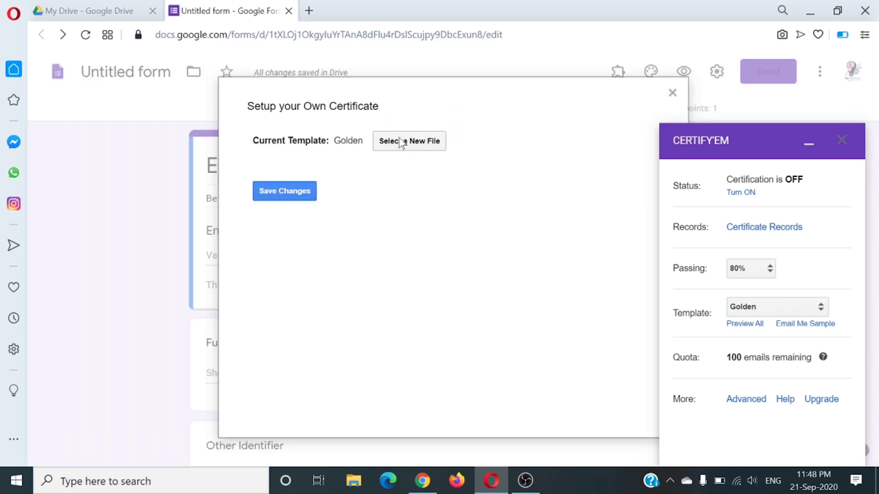
left_click(401, 143)
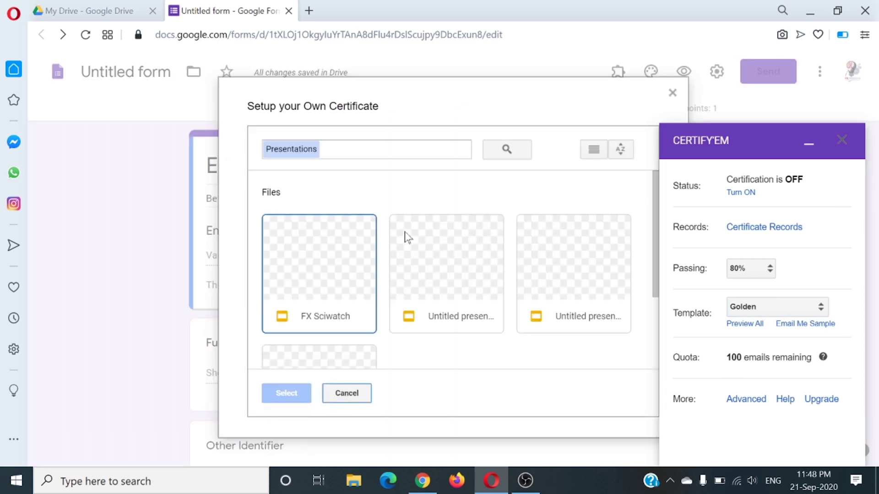
double_click(345, 262)
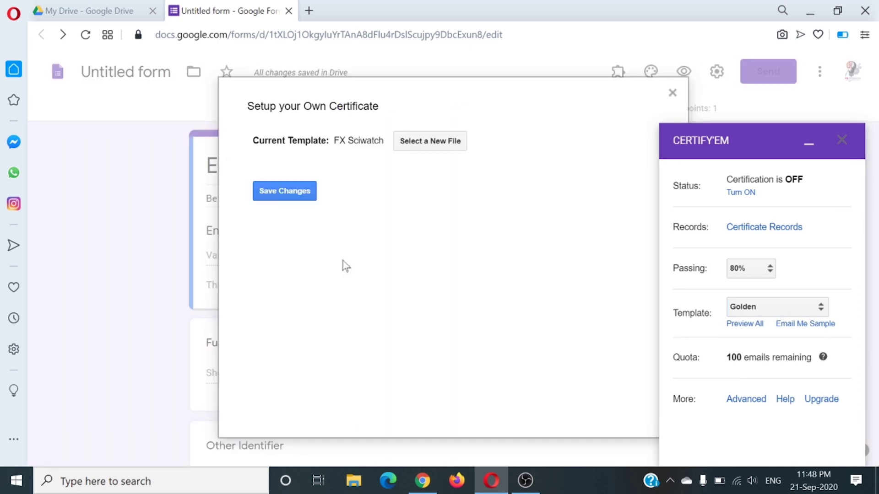
left_click(301, 196)
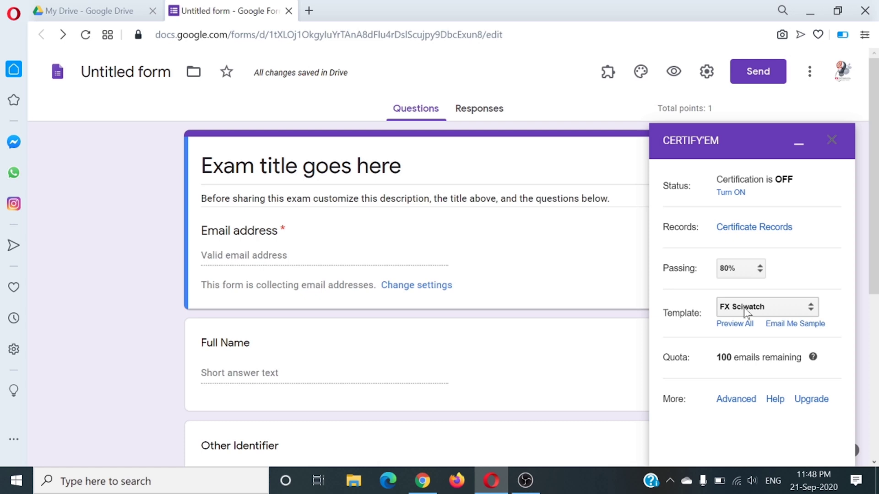
left_click(744, 312)
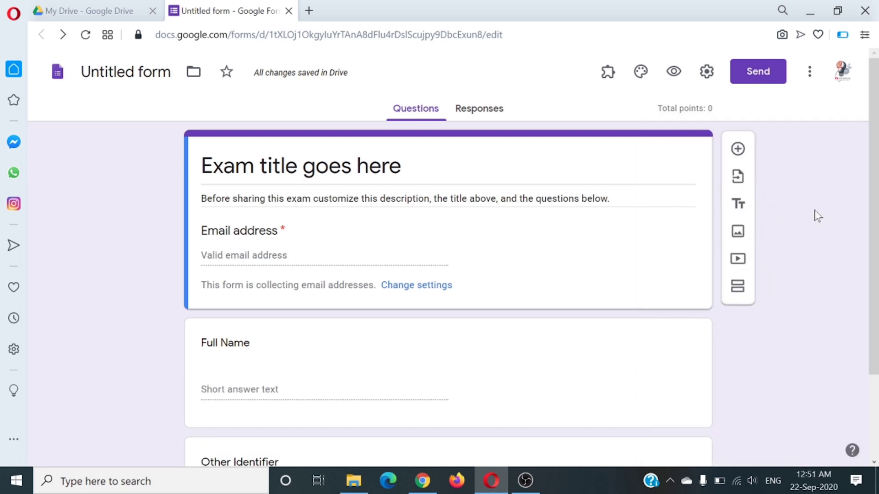
- Title the form 'Webinar on MLSW'
triple_click(333, 164)
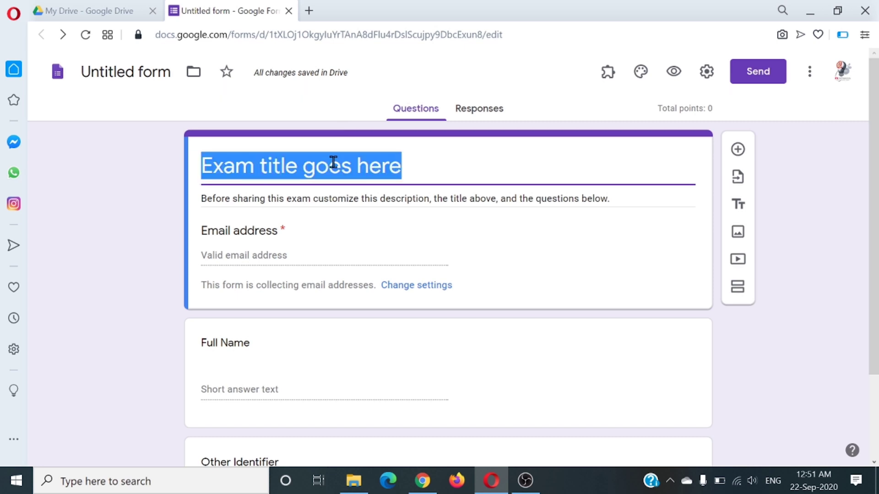
type("L")
key("BackSpace")
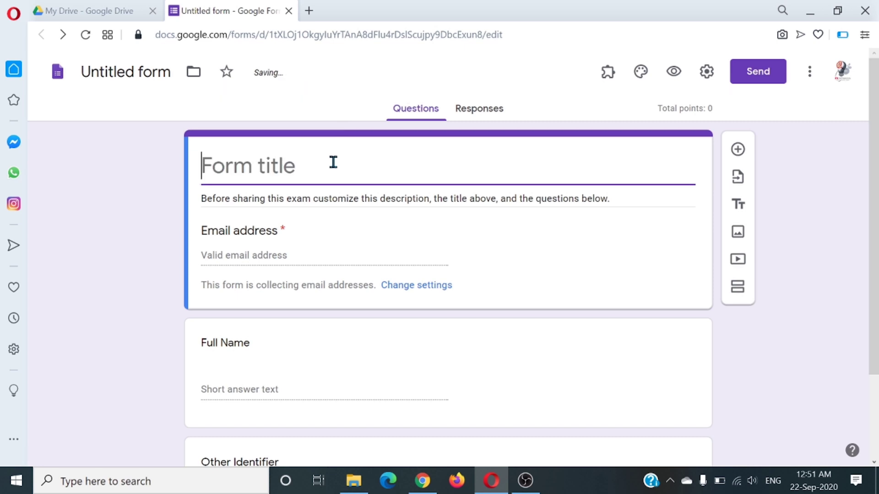
type("Webina")
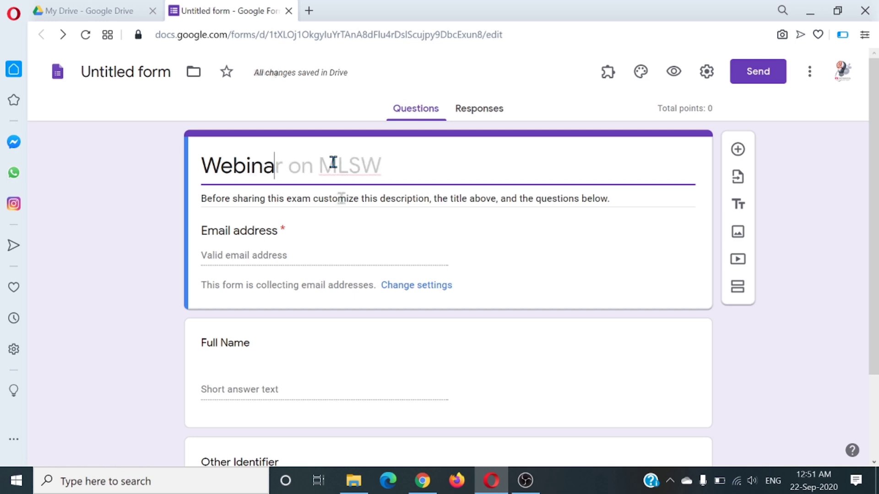
type("r on MLSW")
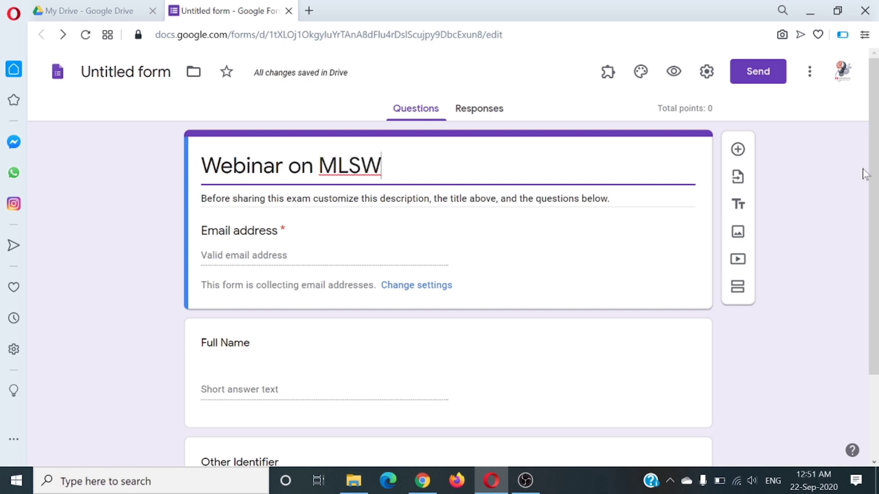
- Rename Other Identifier to Designation and add a required Affiliation short-answer question
left_click_drag(871, 180, 869, 262)
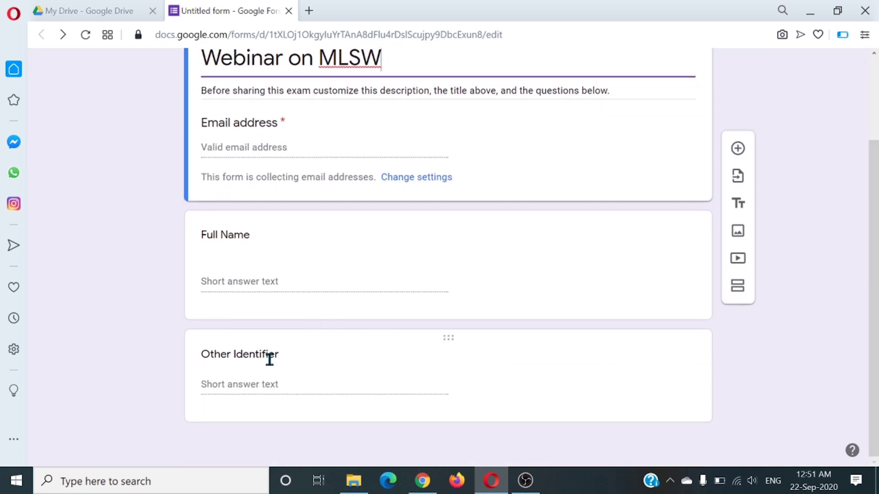
mouse_move(270, 359)
left_click(269, 359)
type("Des")
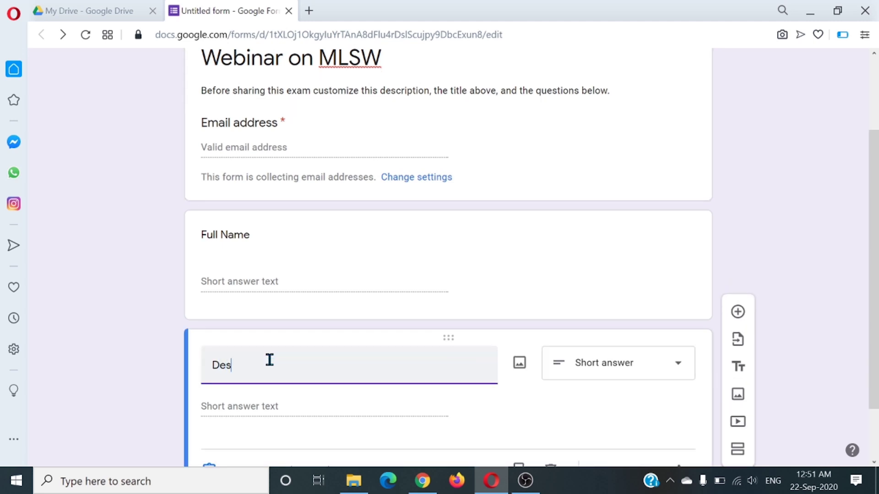
type("ig")
type("ilia")
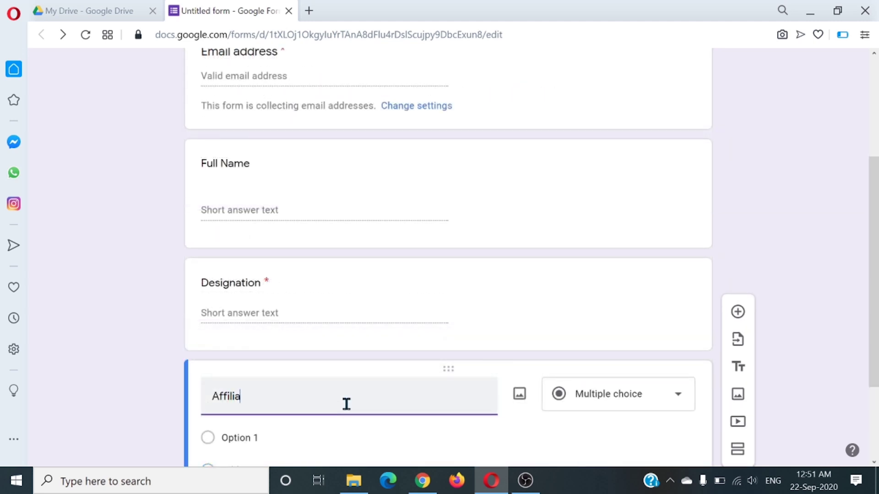
type("tion")
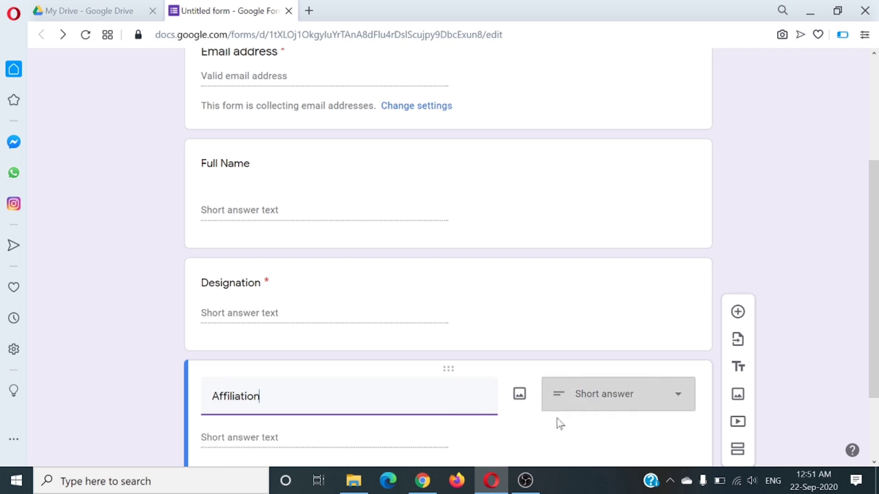
left_click(565, 429)
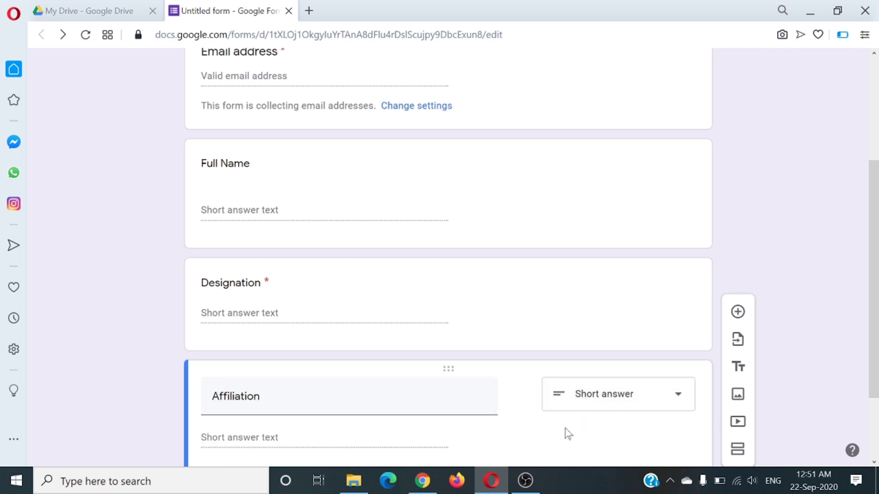
scroll(565, 429, "down", 3)
left_click(656, 402)
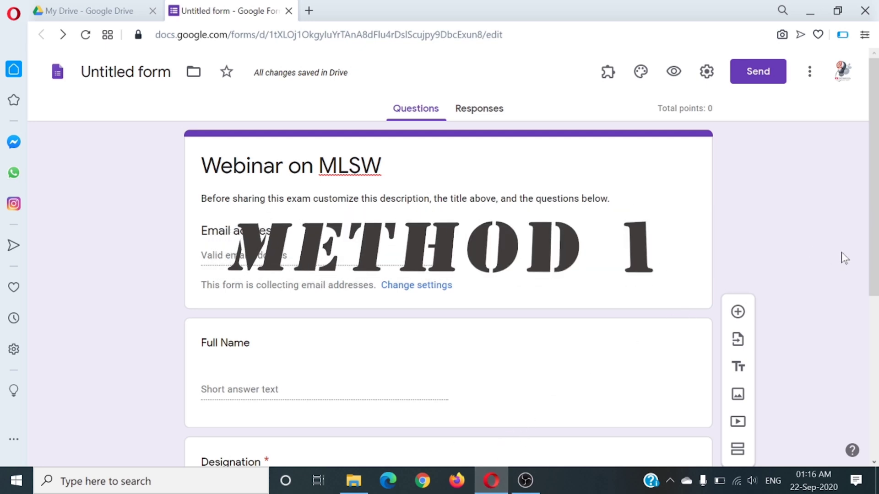
- Add a required 'Did you attend?' question with Yes as the 1-point answer
left_click_drag(876, 257, 876, 418)
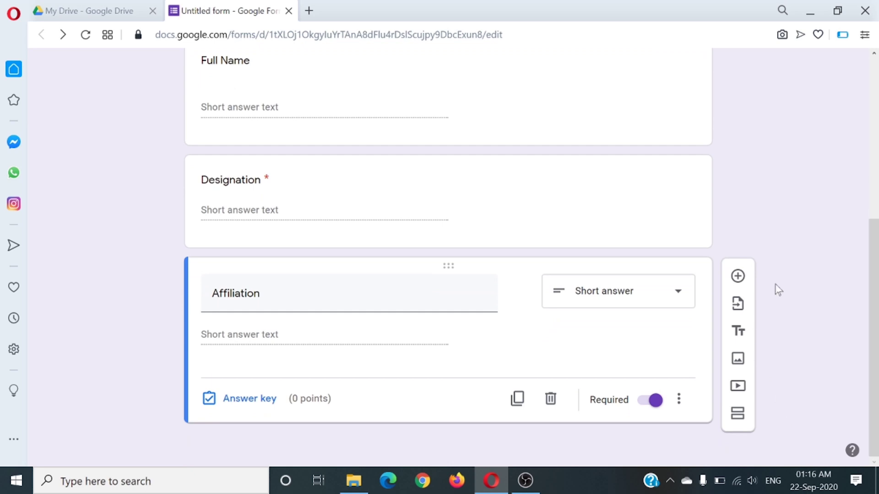
left_click(738, 276)
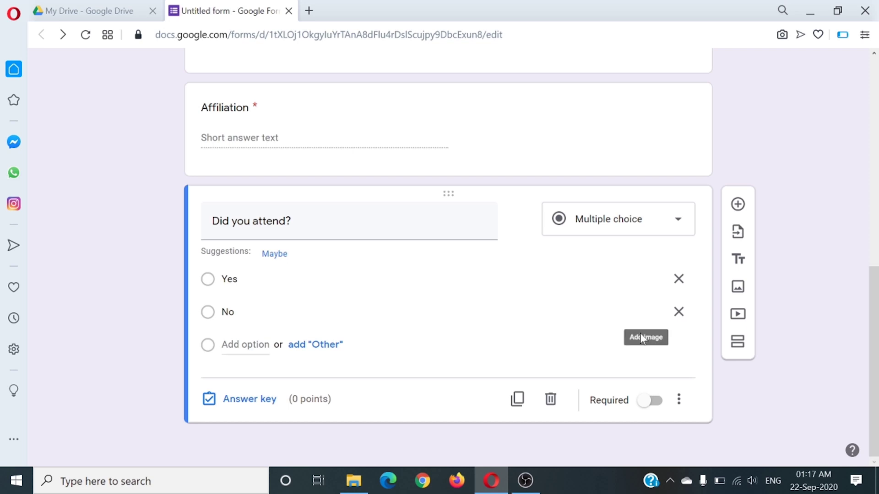
left_click(263, 402)
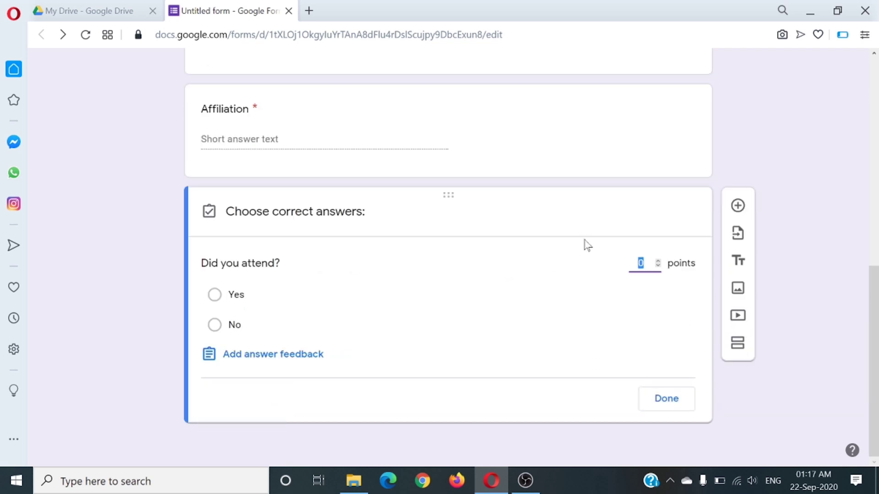
type("1")
left_click(389, 300)
left_click(670, 401)
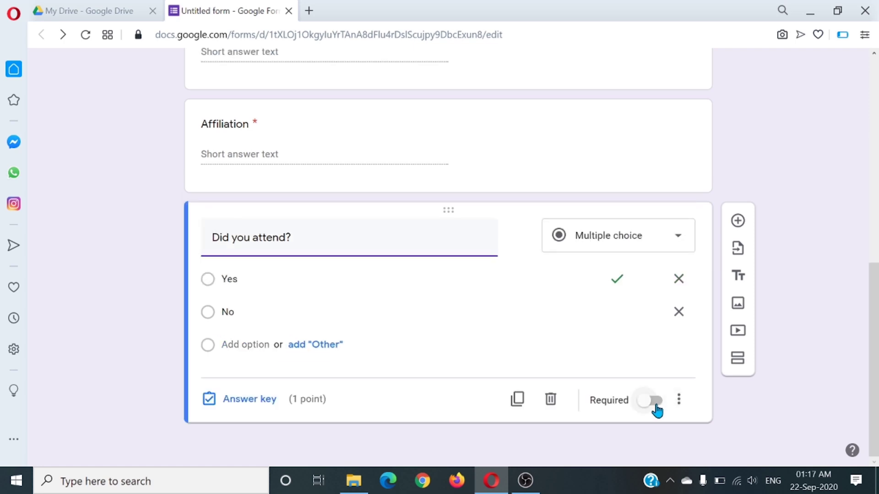
left_click(657, 406)
scroll(732, 418, "up", 10)
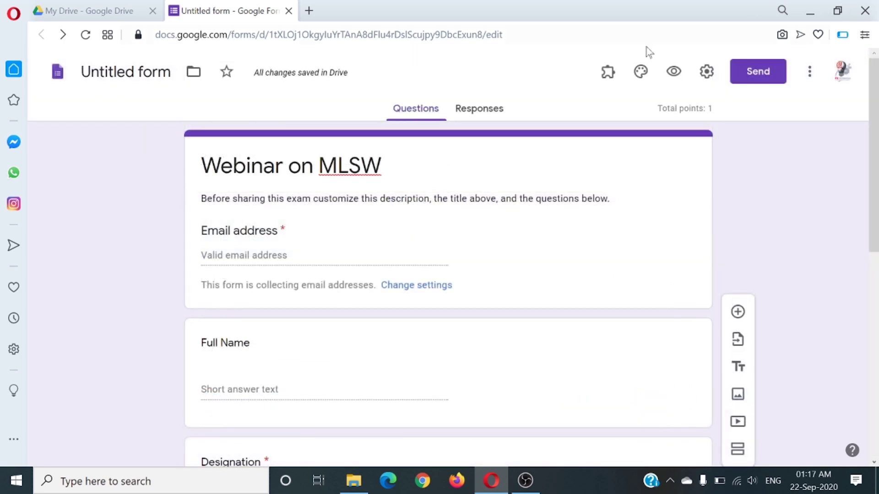
- Show the Certify'em controls, set passing to 100%, and turn certification on
left_click(608, 74)
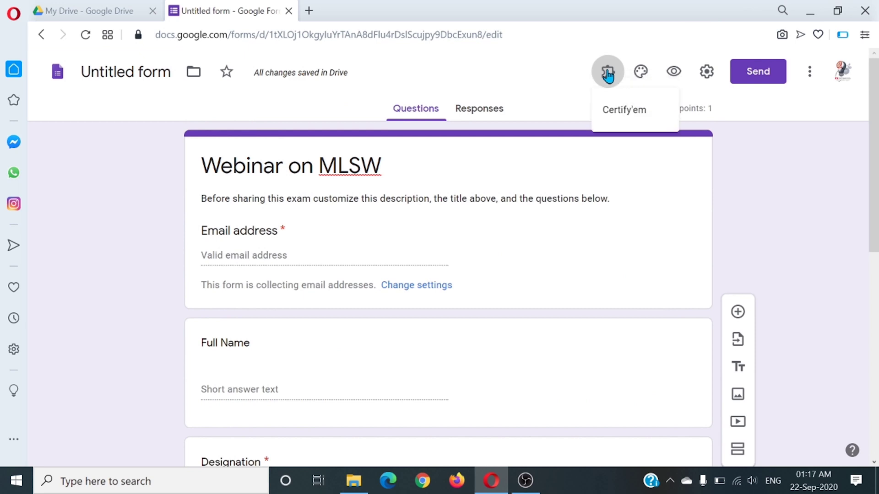
left_click(630, 111)
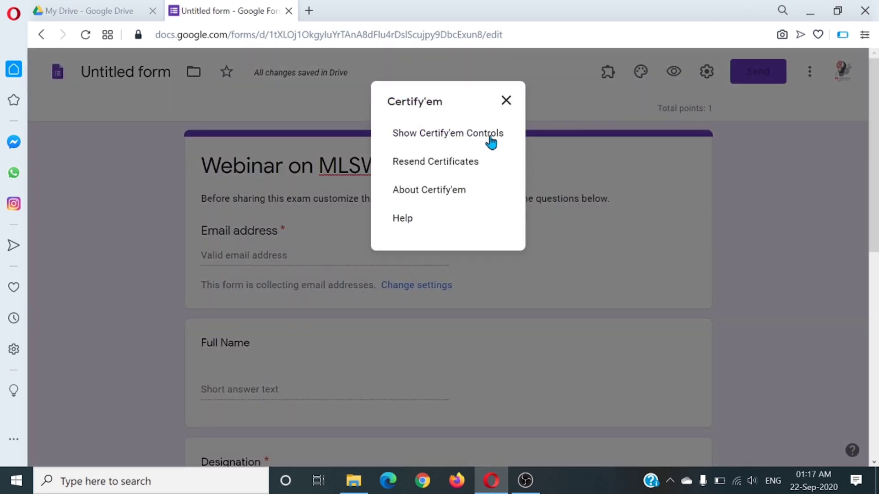
left_click(489, 137)
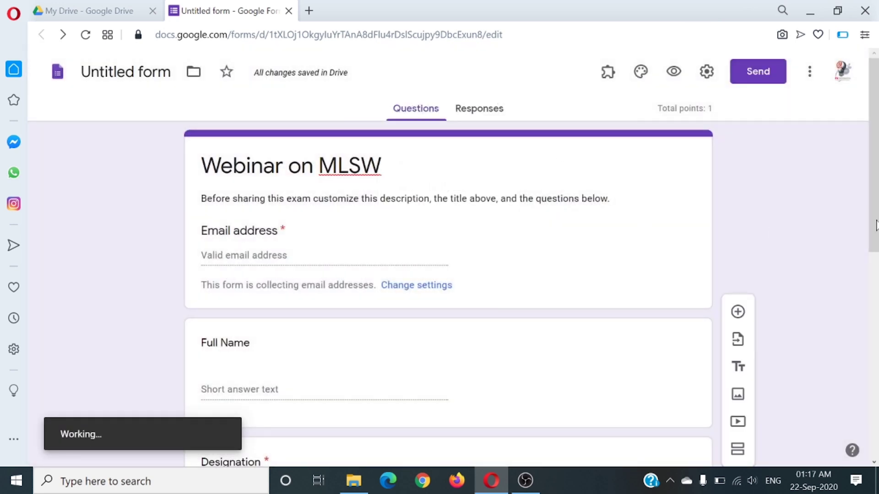
left_click(761, 273)
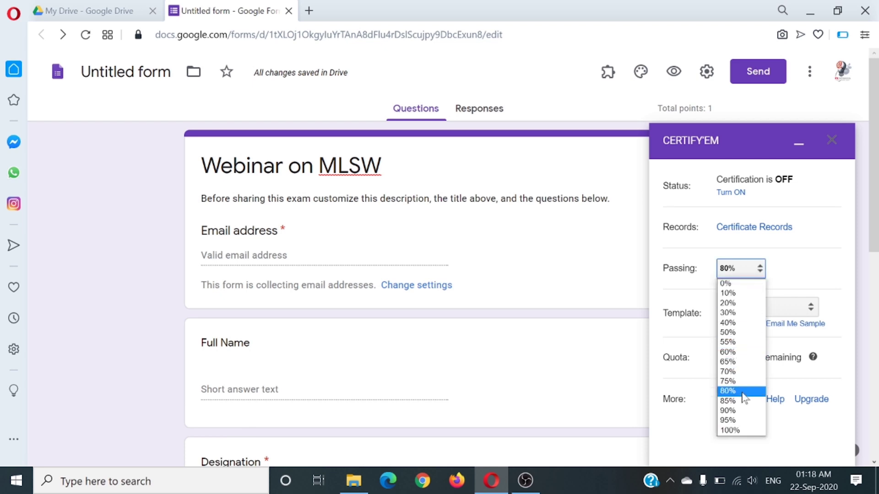
left_click(734, 431)
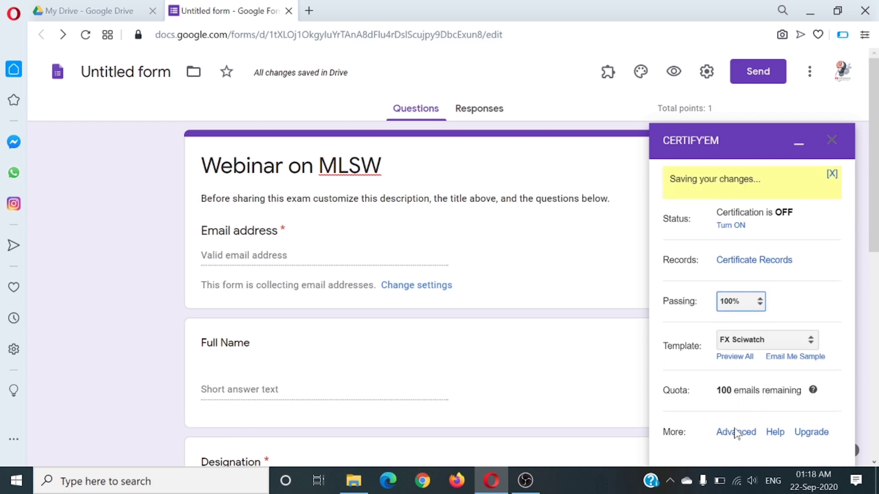
left_click(734, 194)
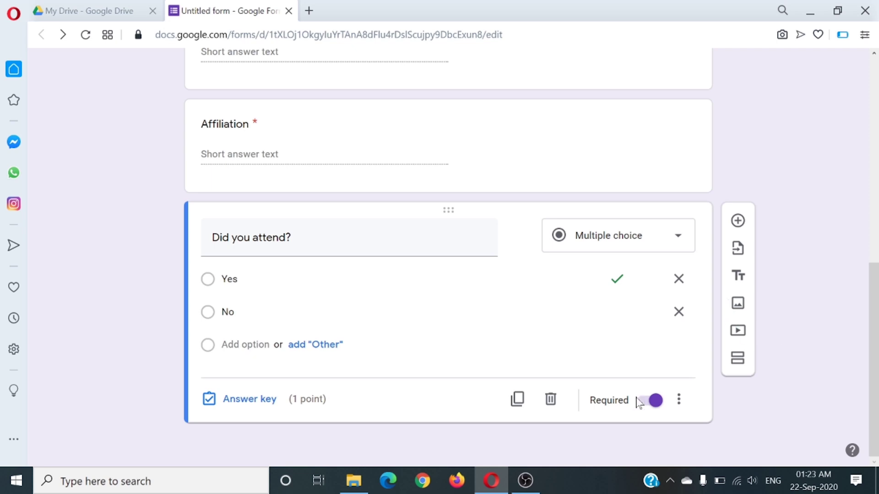
- Delete the 'Did you attend?' question from the form
left_click(552, 403)
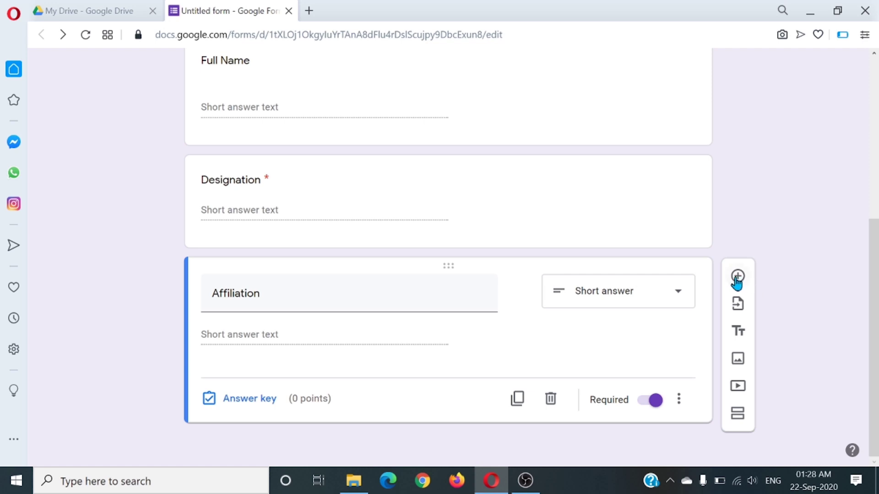
- Choose the Digital disruption in Education form as the source for importing questions
left_click(738, 306)
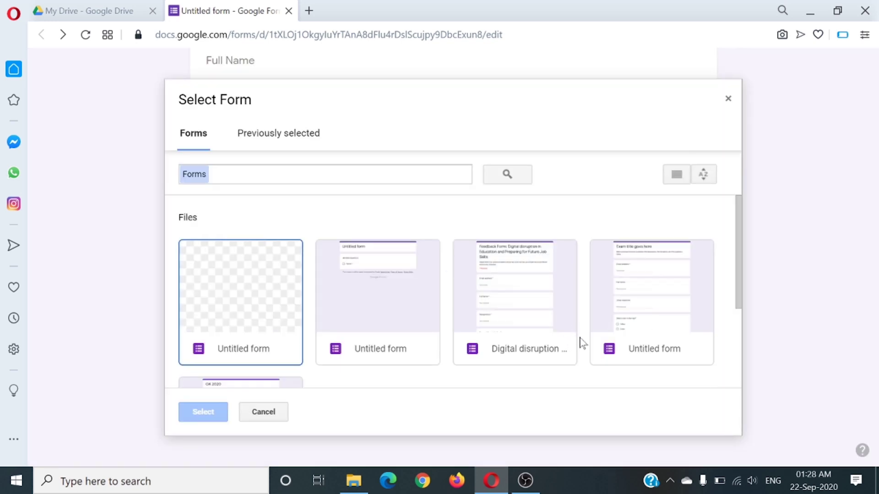
left_click(522, 333)
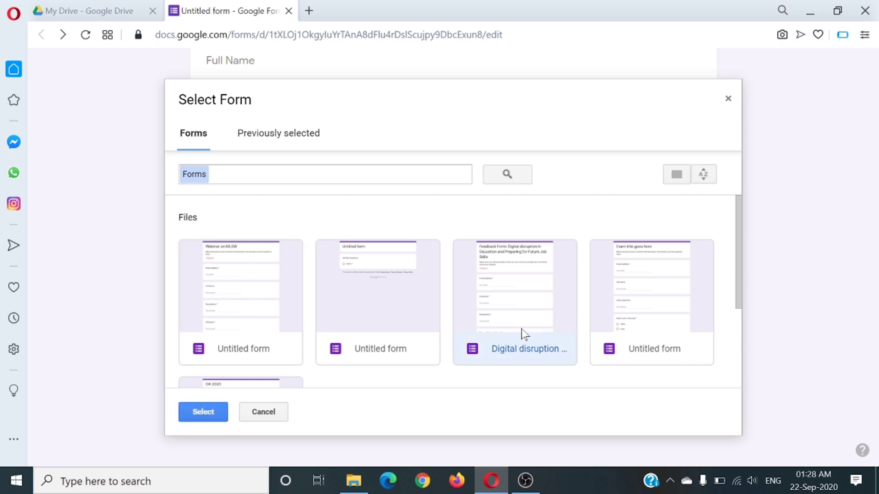
left_click(216, 414)
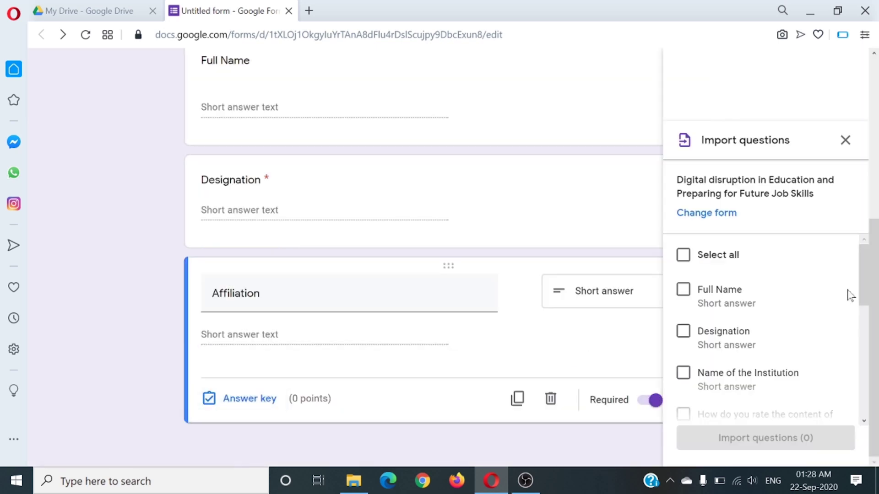
- Import five questions: content rating, topic relevance, knowledge improvement, webinar conduct and programme satisfaction
left_click_drag(865, 298, 865, 338)
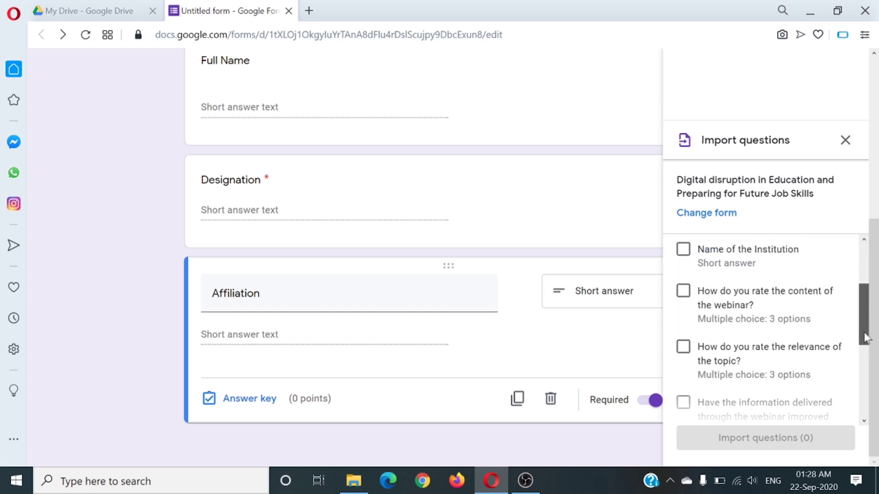
left_click(684, 293)
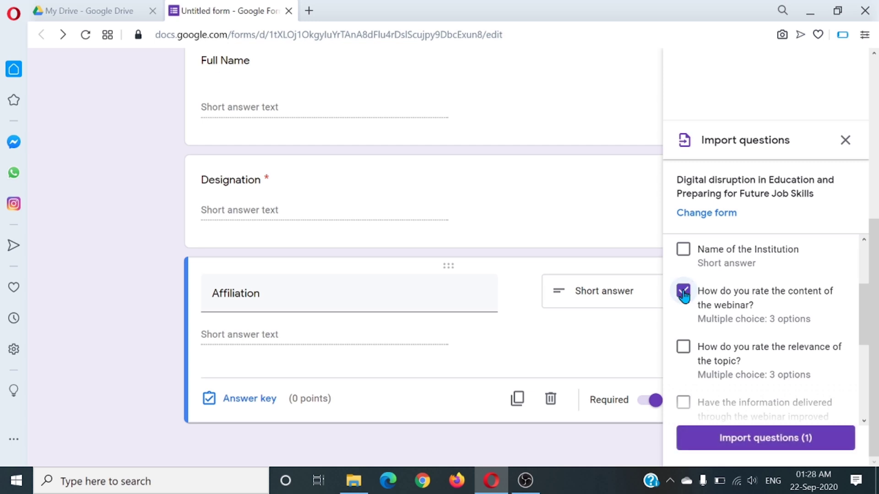
left_click(684, 348)
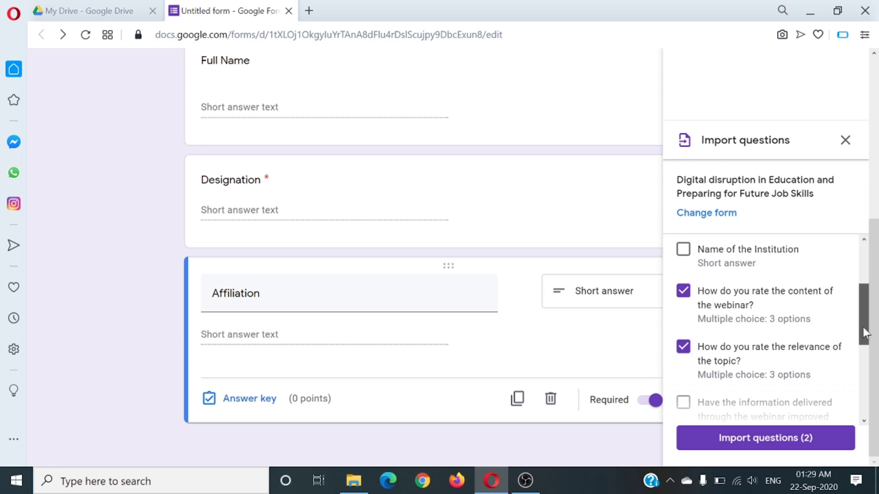
left_click_drag(863, 331, 866, 380)
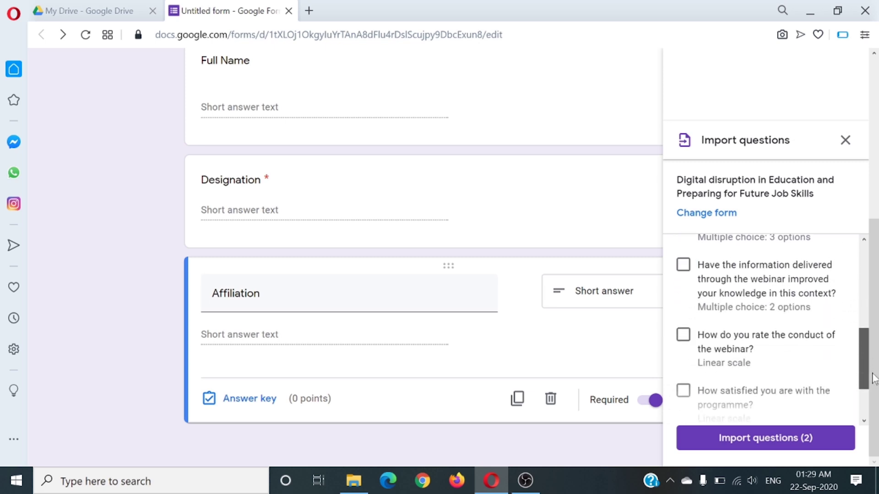
left_click(683, 260)
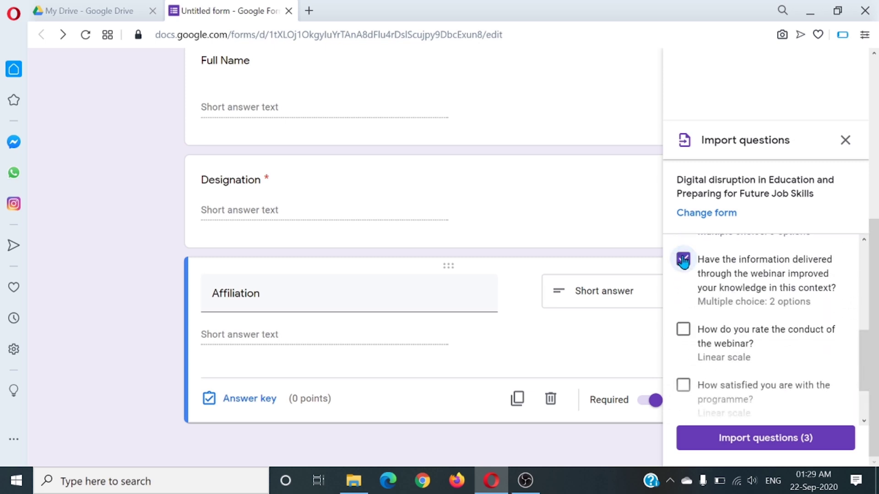
left_click(687, 332)
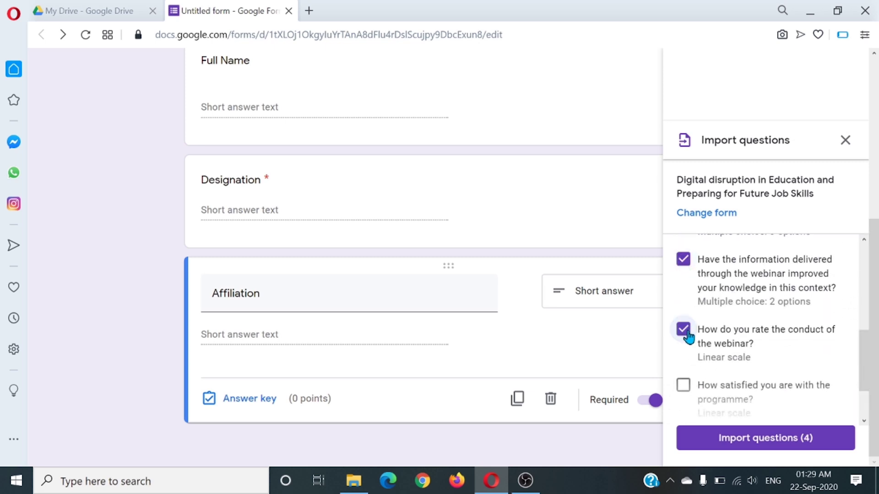
left_click(684, 388)
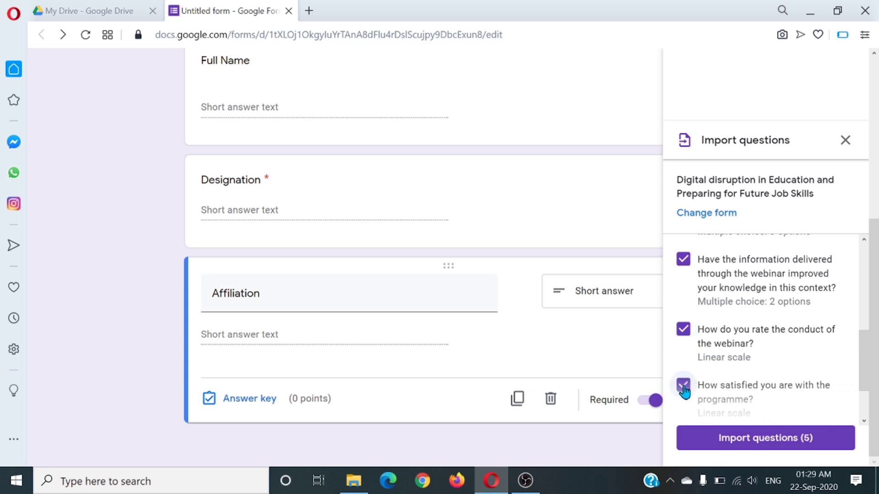
left_click(776, 440)
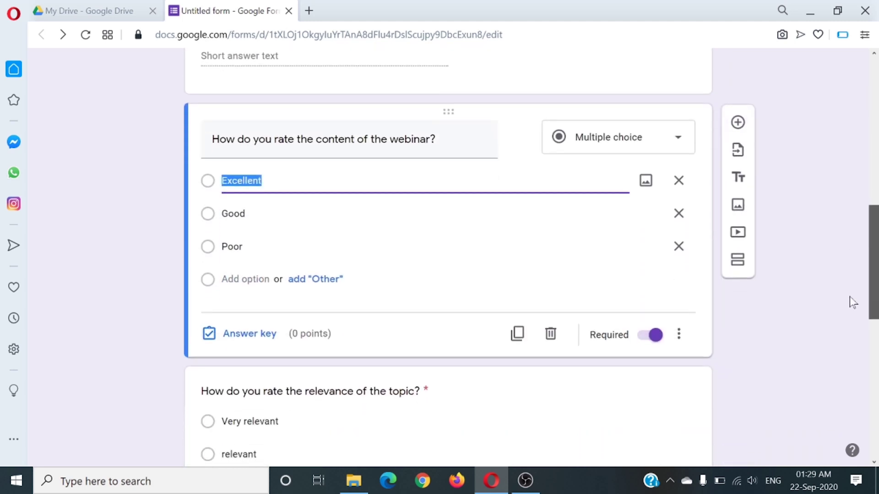
scroll(850, 296, "down", 4)
scroll(846, 342, "down", 2)
scroll(844, 382, "down", 2)
scroll(844, 409, "down", 2)
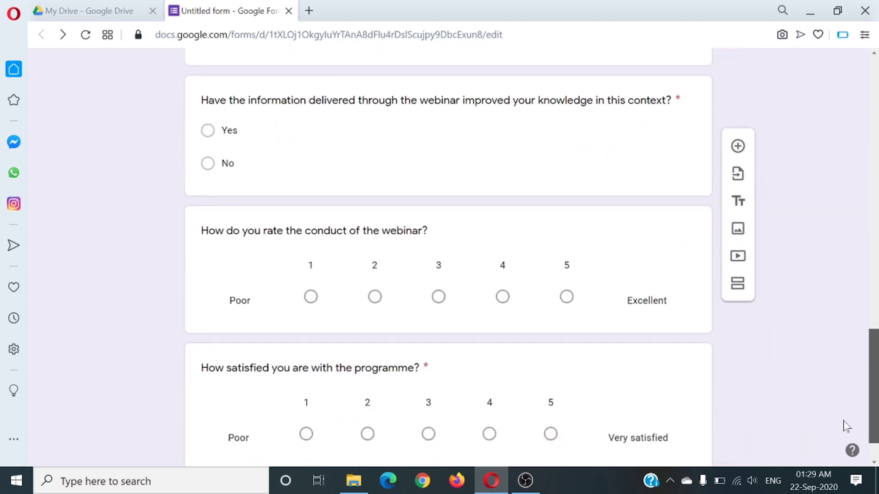
scroll(847, 425, "down", 1)
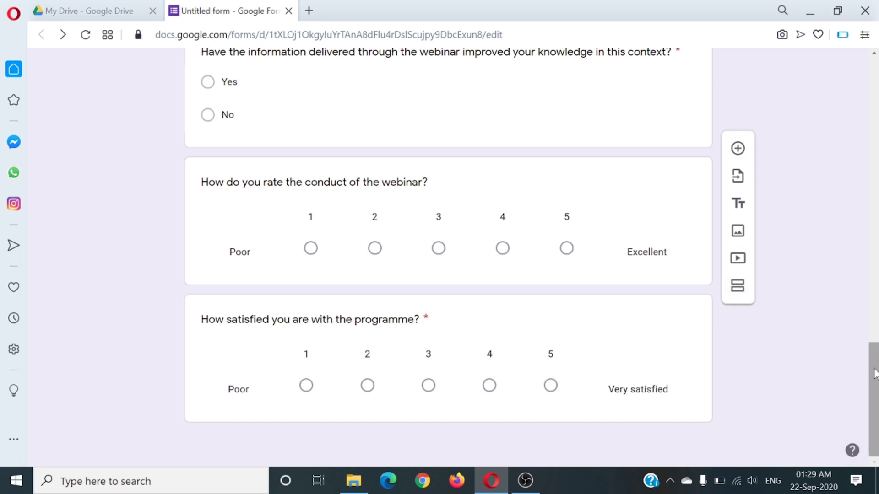
left_click_drag(874, 373, 870, 333)
left_click(373, 308)
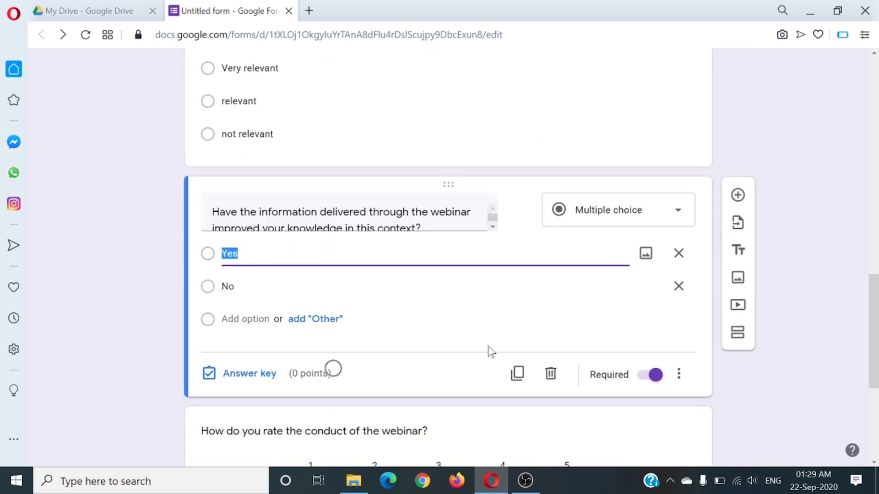
scroll(458, 270, "down", 5)
left_click(324, 282)
left_click(313, 422)
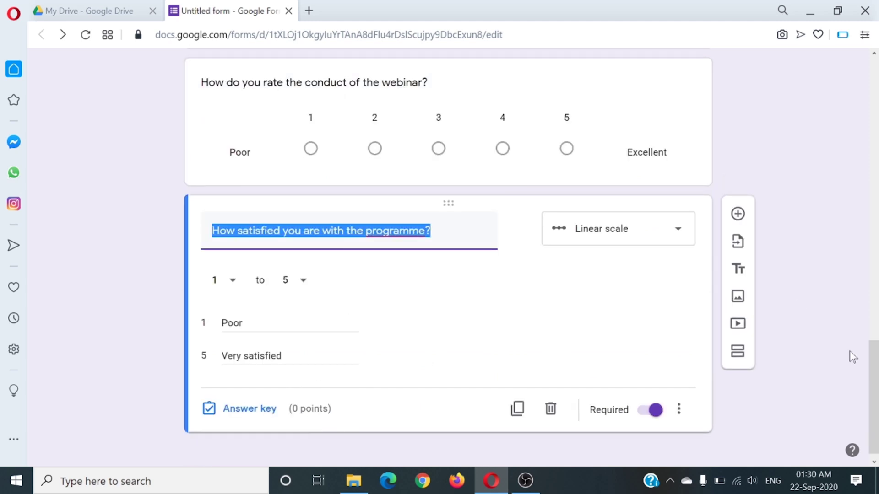
left_click_drag(873, 352, 813, 74)
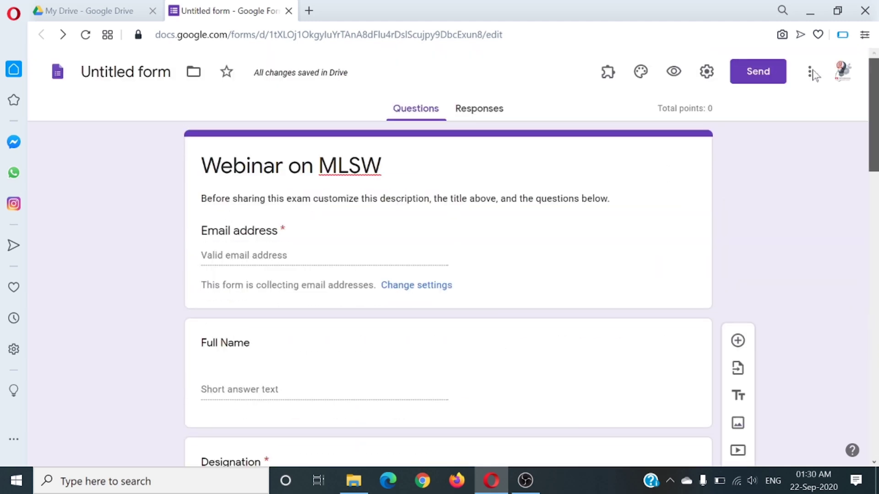
- Set the Certify'em passing score to 0% and email a sample FX Sciwatch certificate
left_click(611, 75)
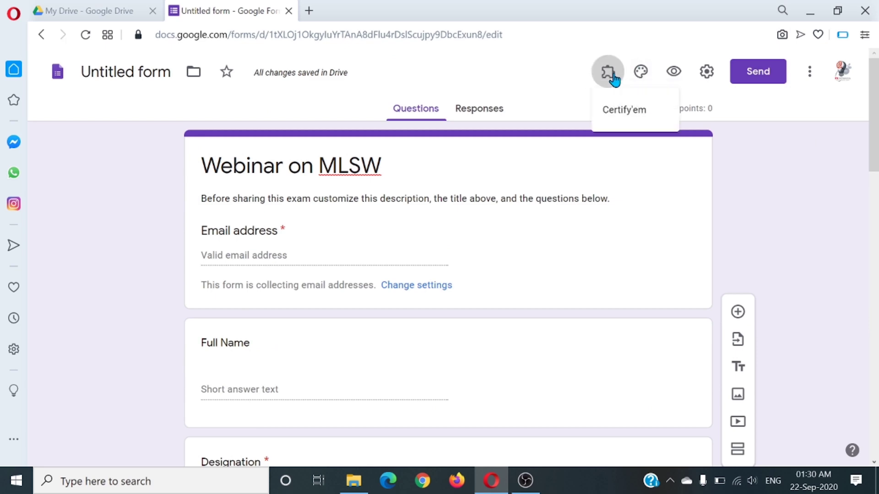
left_click(616, 112)
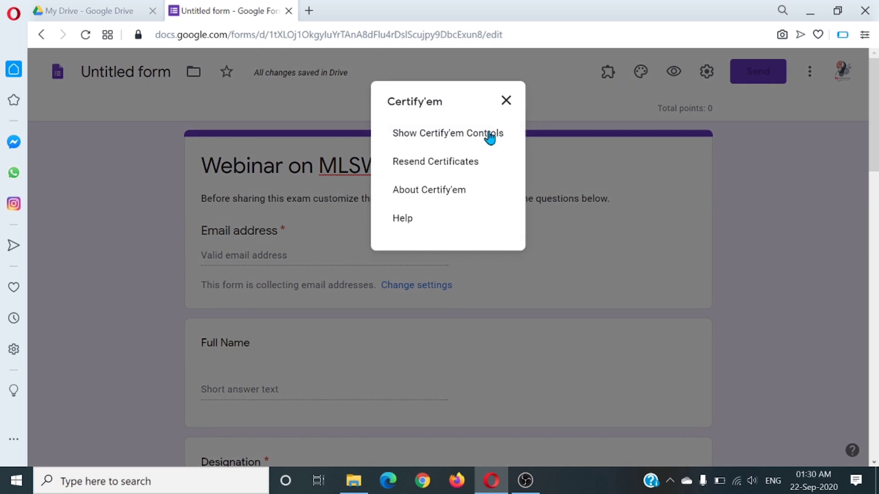
left_click(489, 138)
left_click(729, 269)
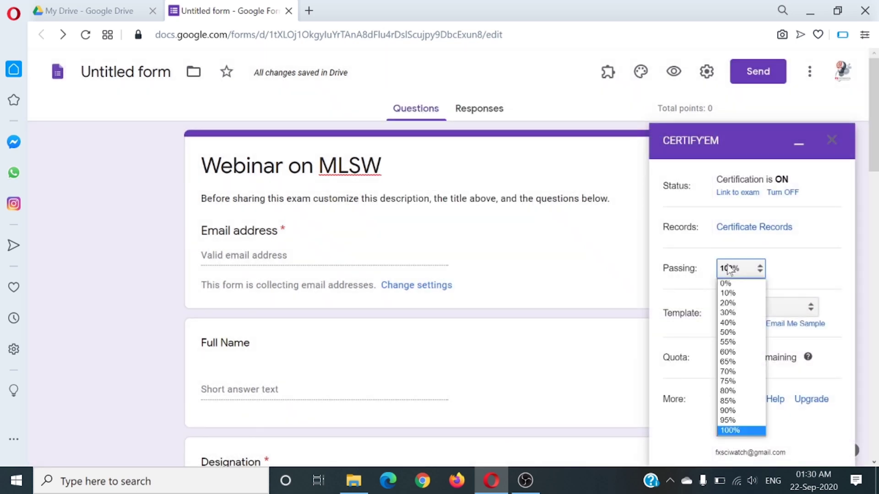
left_click(735, 287)
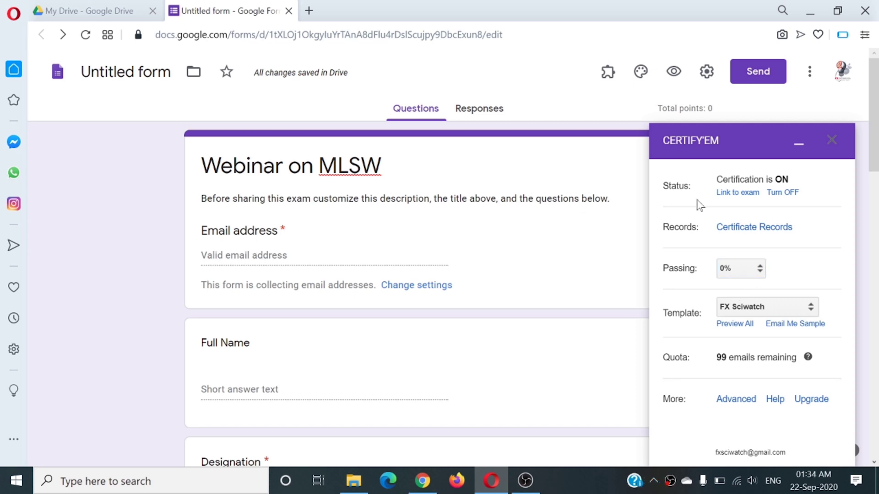
left_click(797, 324)
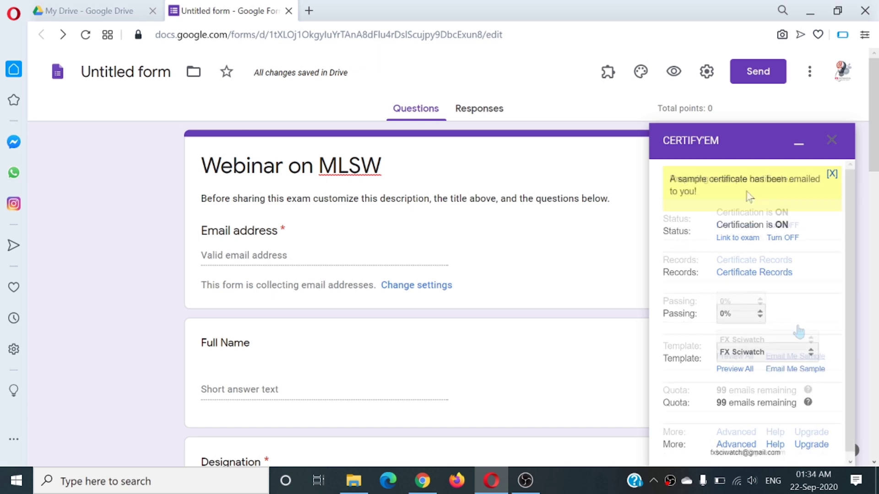
left_click(750, 197)
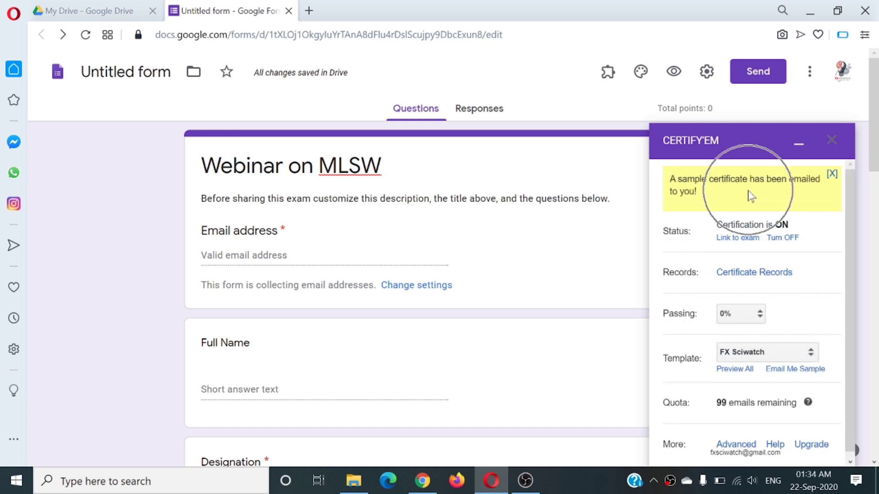
- Launch Gmail from the Drive tab and preview the emailed sample certificate PDF
left_click(92, 11)
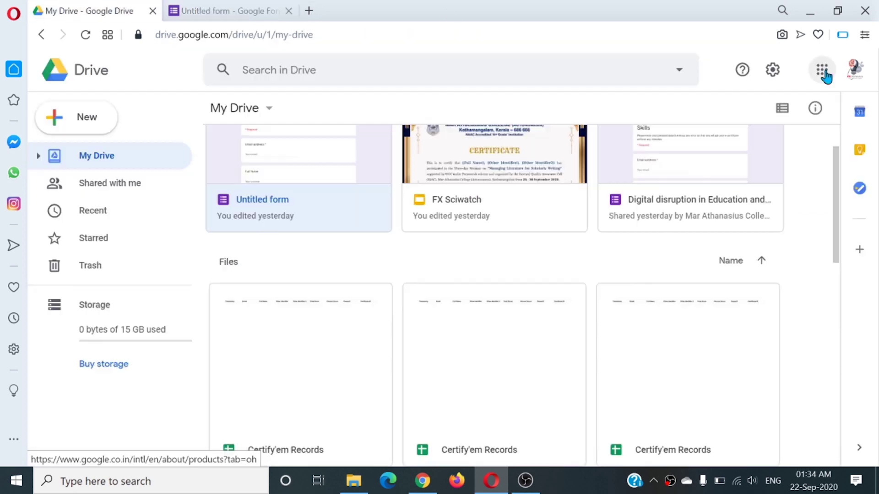
left_click(823, 71)
left_click(698, 257)
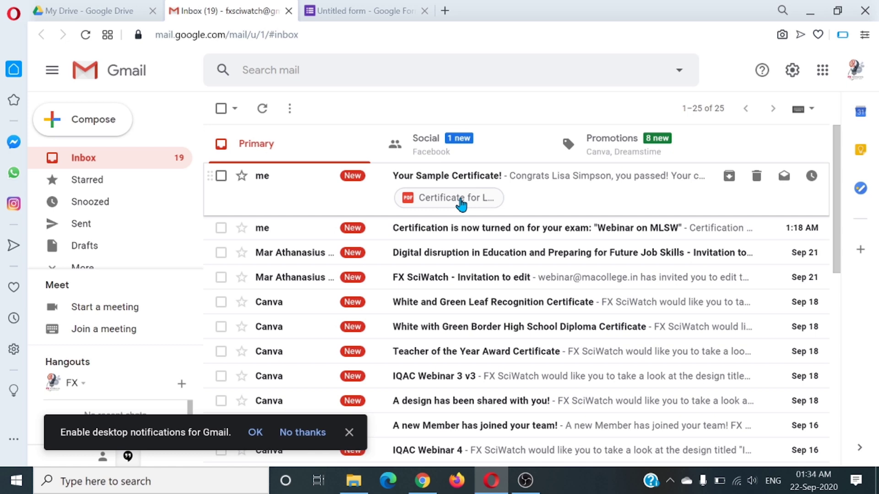
left_click(460, 198)
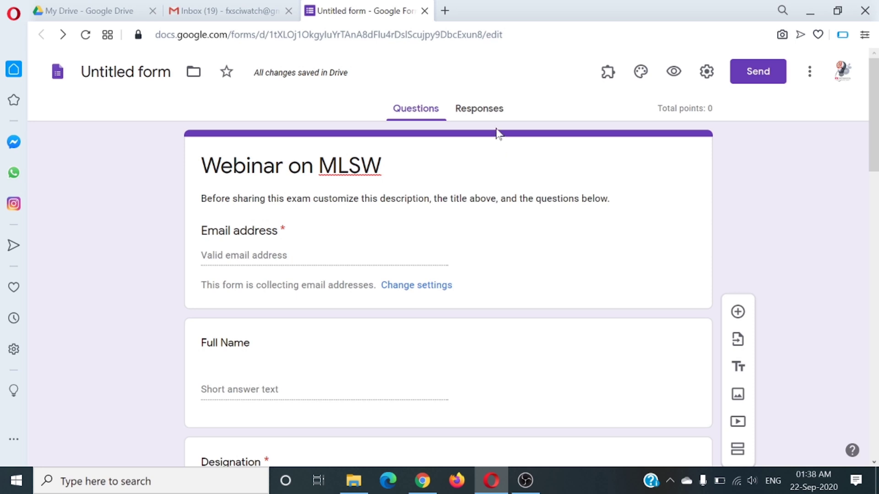
left_click(762, 83)
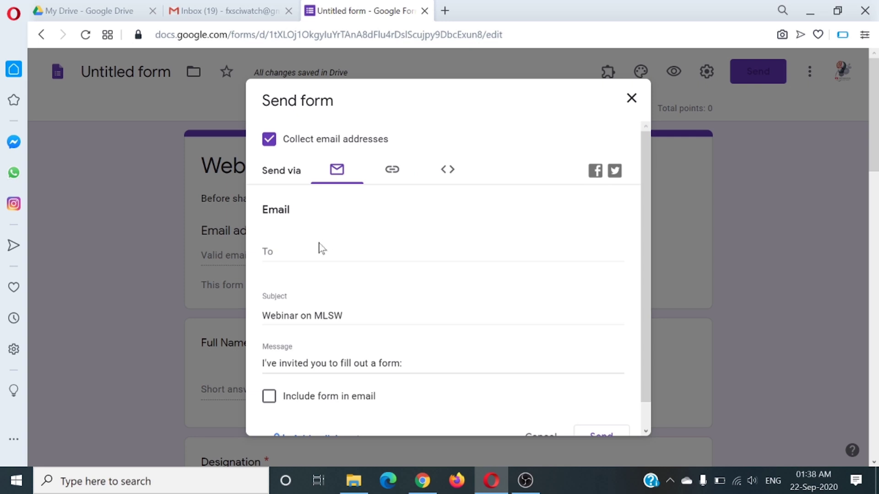
left_click(311, 252)
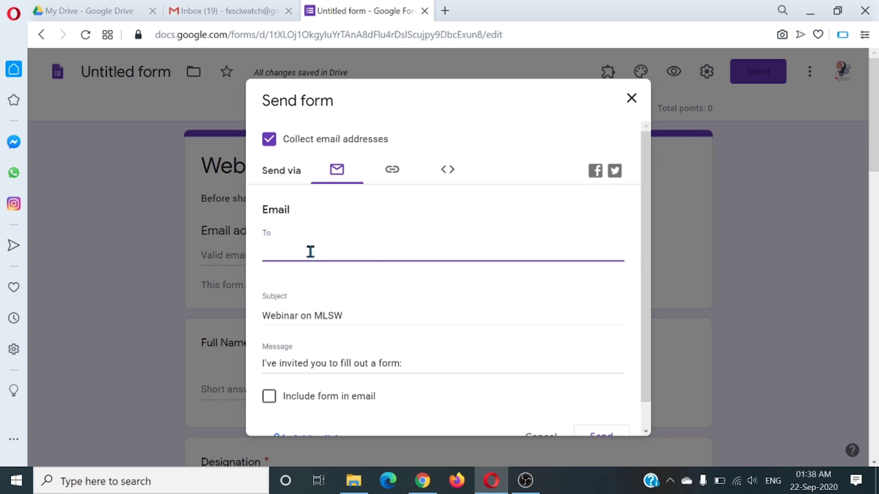
key("Return")
left_click(602, 417)
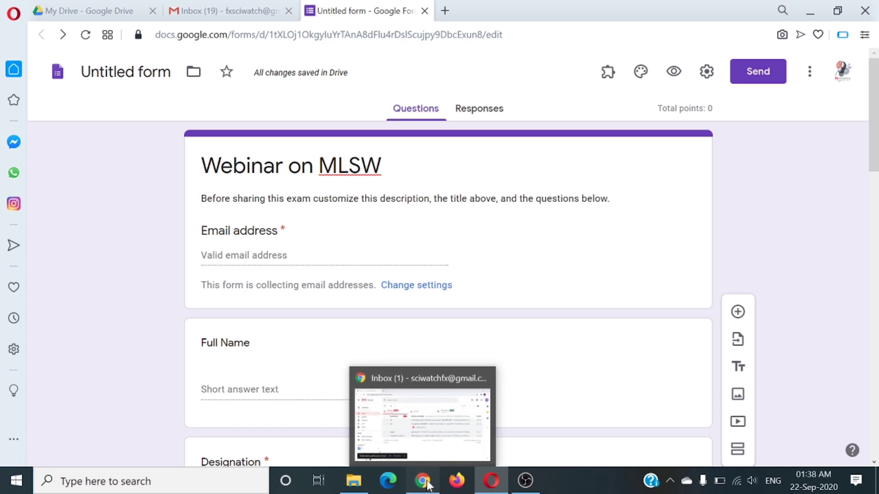
left_click(417, 433)
left_click(412, 172)
left_click(374, 393)
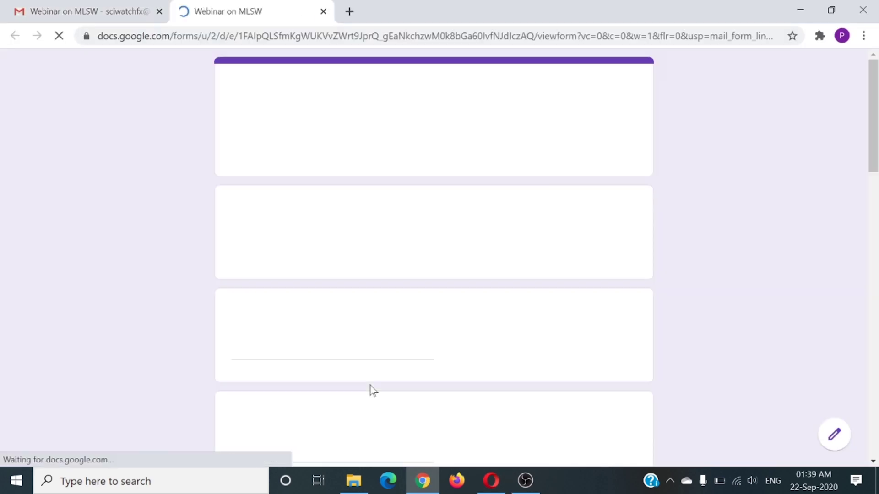
left_click(298, 247)
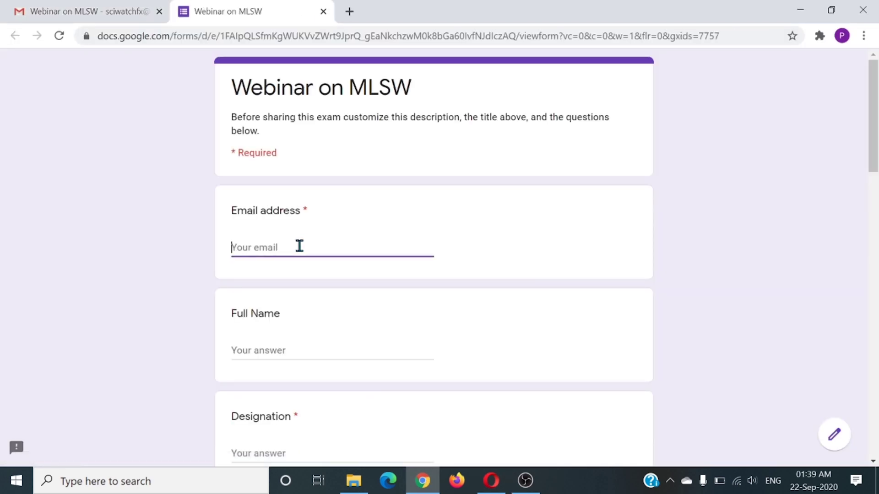
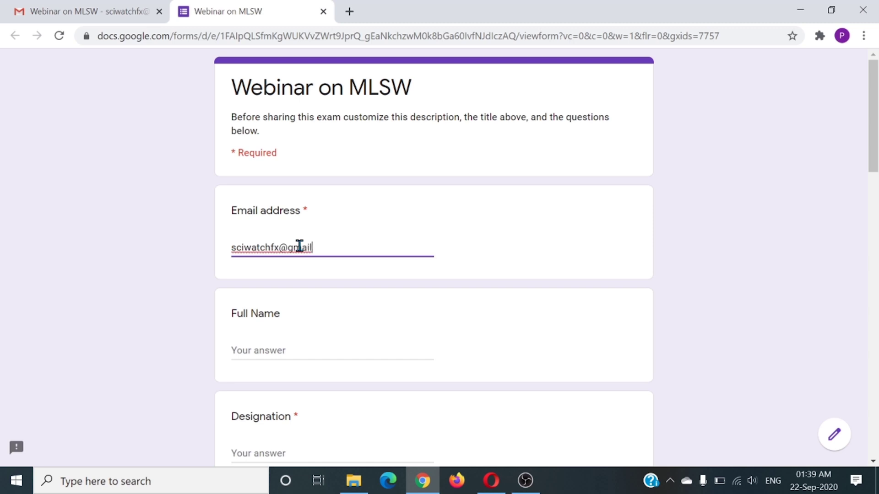
left_click(270, 351)
type("Francis Xavier")
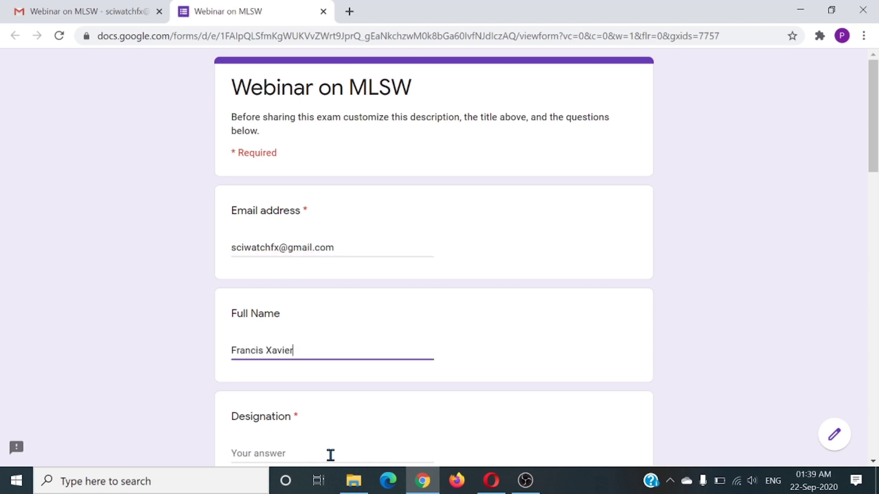
left_click(328, 452)
type("Assistant Professor")
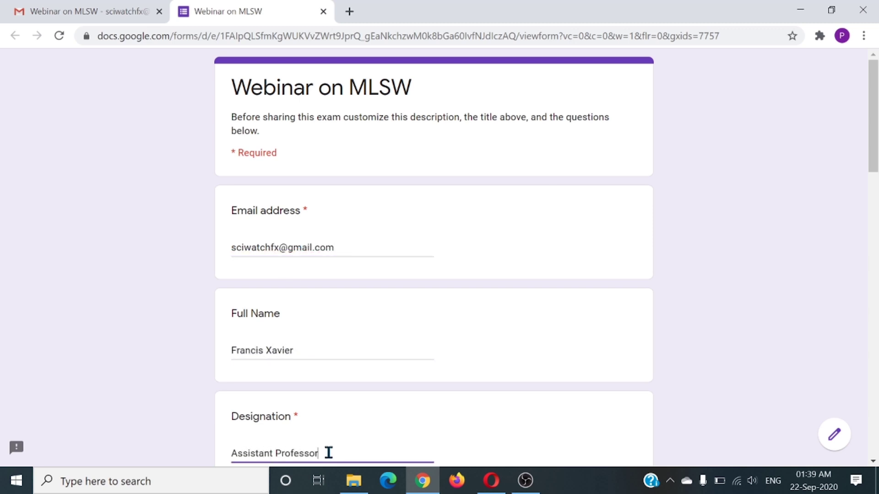
scroll(696, 220, "down", 5)
left_click(337, 207)
type("MAC Kot")
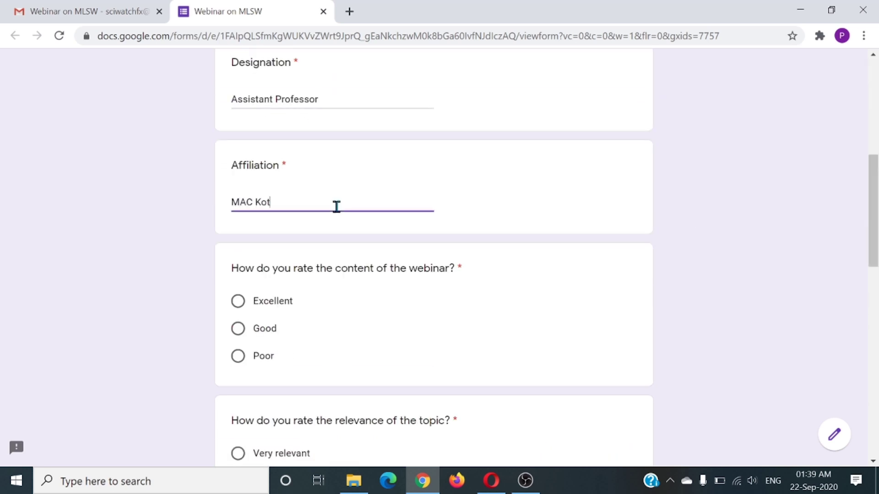
type("hamangalam")
- Rate content Excellent, topic Very relevant, knowledge improved Yes, conduct 5, and submit
left_click(285, 303)
scroll(874, 214, "down", 4)
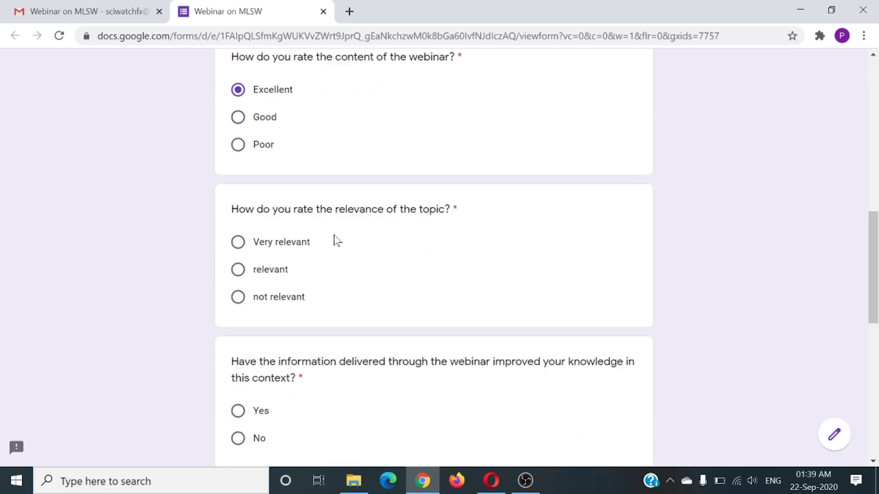
left_click(321, 242)
left_click(269, 412)
scroll(872, 321, "down", 5)
left_click(527, 305)
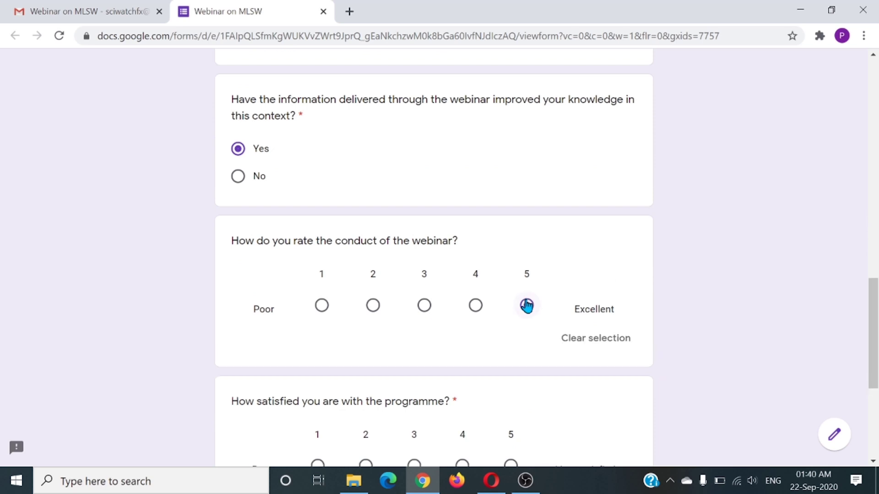
scroll(872, 294, "down", 5)
left_click(510, 212)
left_click(245, 320)
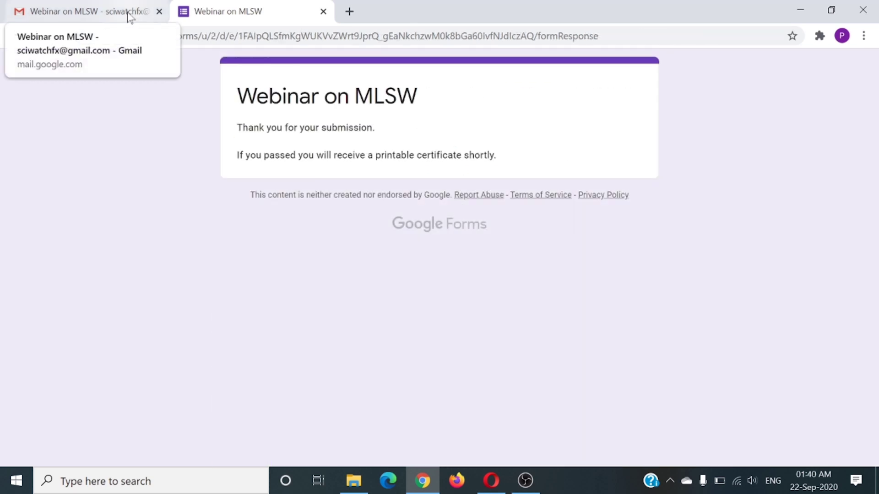
left_click(130, 17)
left_click(59, 35)
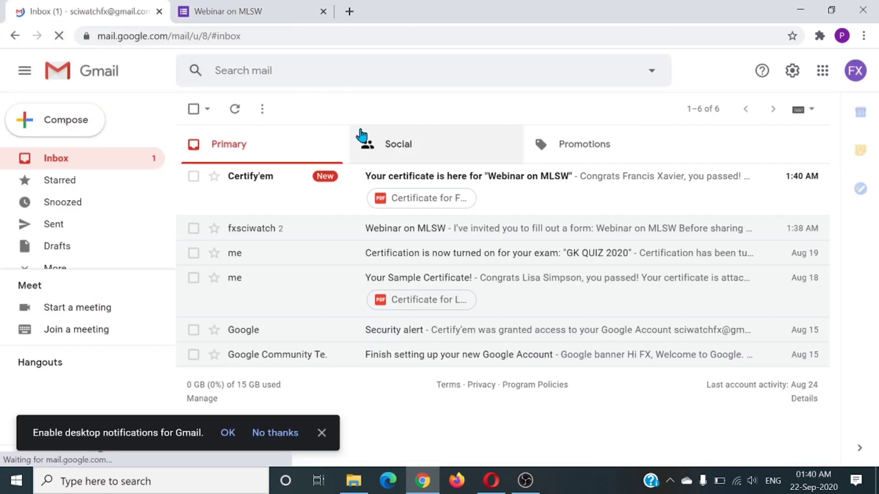
left_click(465, 182)
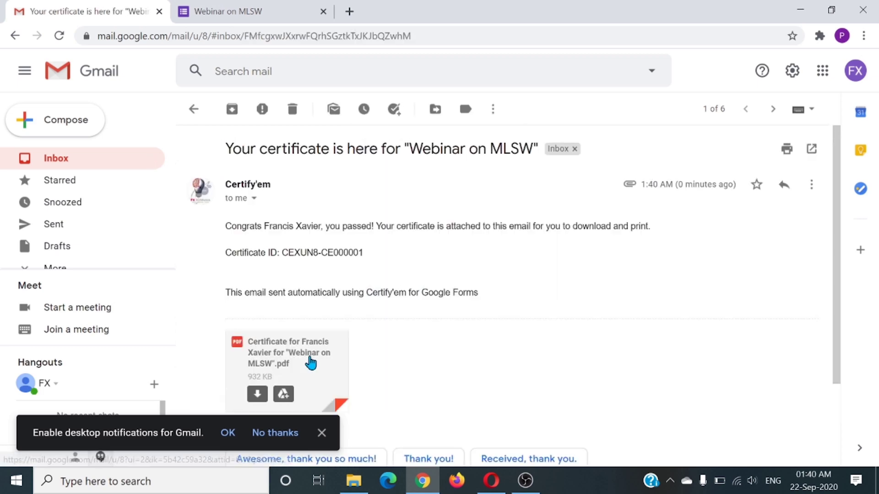
left_click(257, 393)
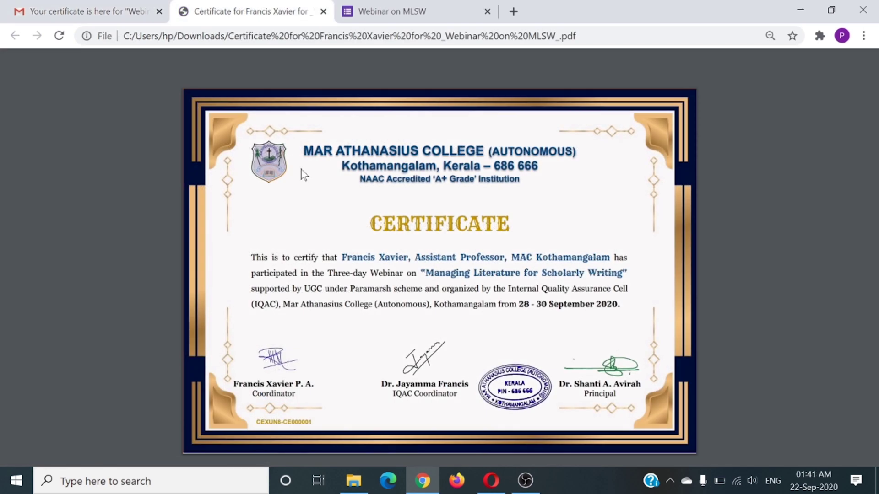